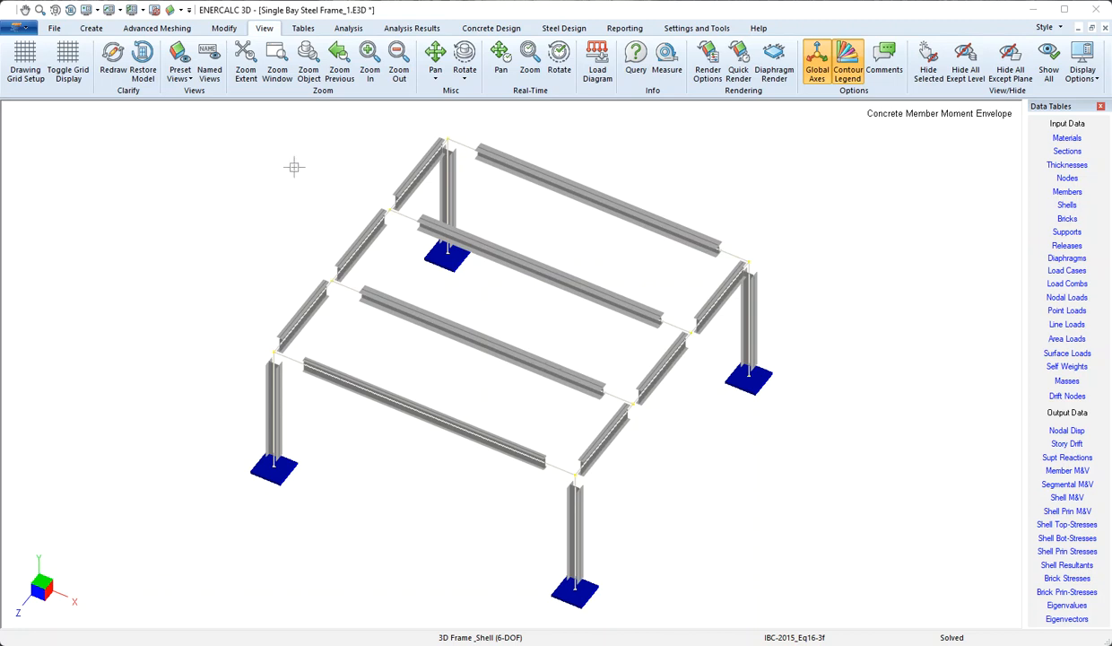
# Turn off Quick Render so the frame members display as simple lines.
pyautogui.click(739, 70)
pyautogui.click(740, 104)
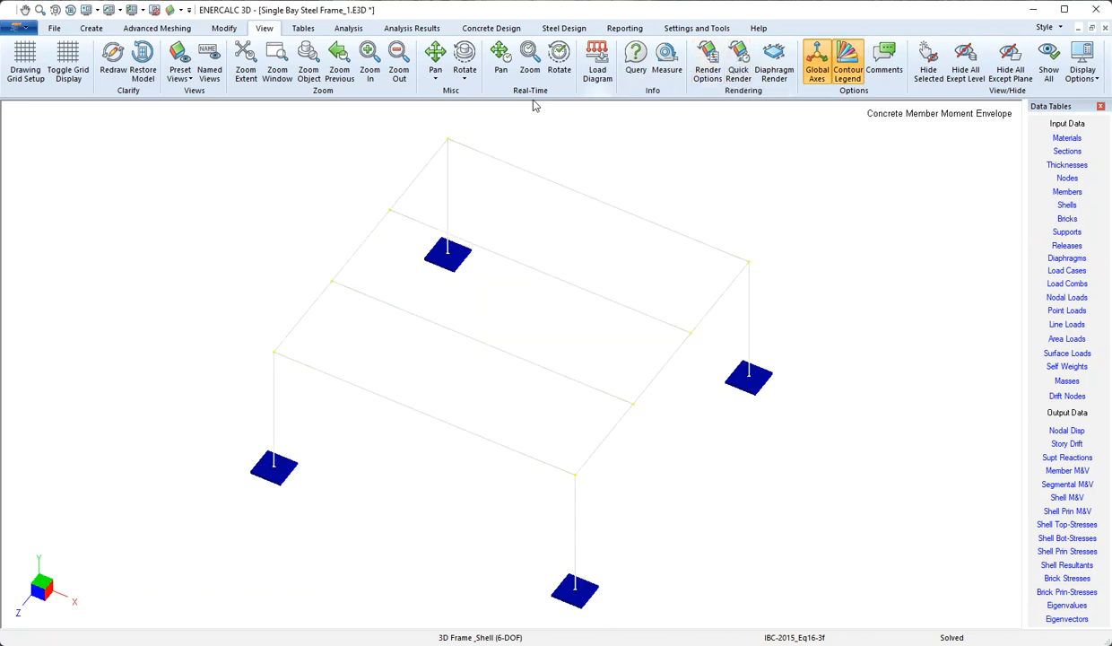
pyautogui.click(91, 28)
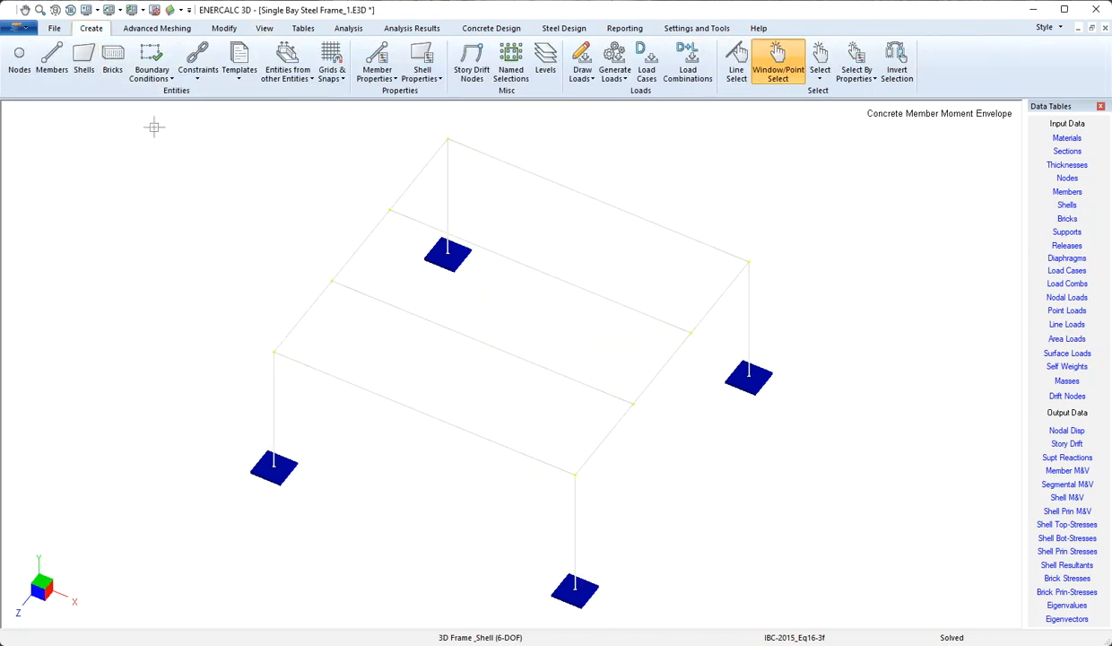
# Review the IBC-2015 load combinations, including Eq16-1, and cancel without changes.
pyautogui.click(682, 64)
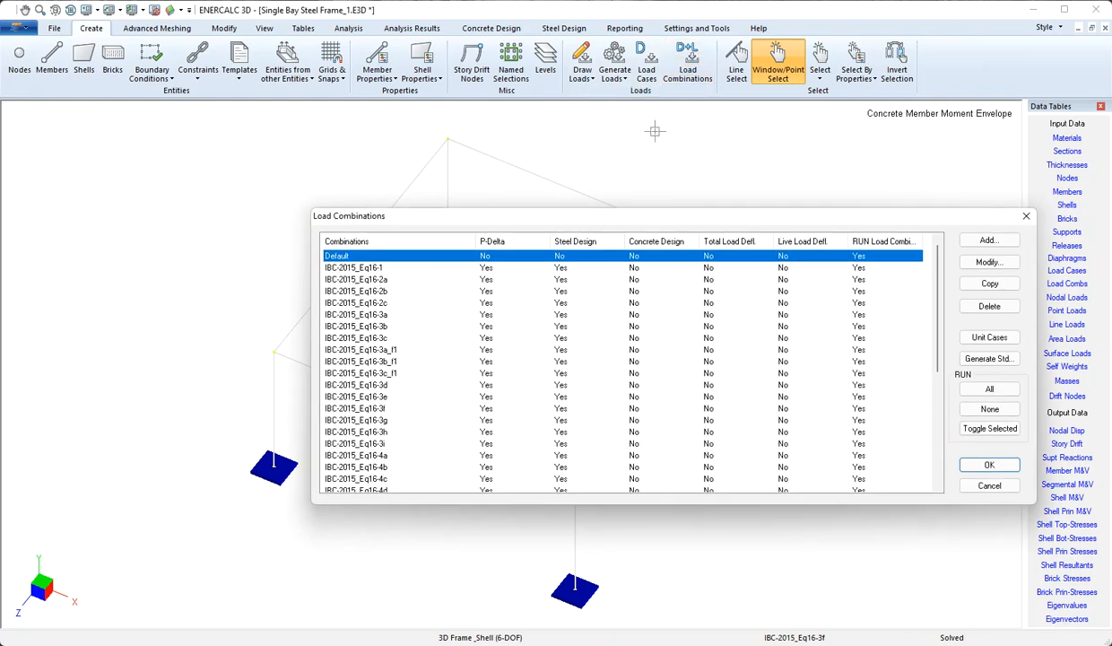
pyautogui.moveTo(627, 225); pyautogui.dragTo(513, 129)
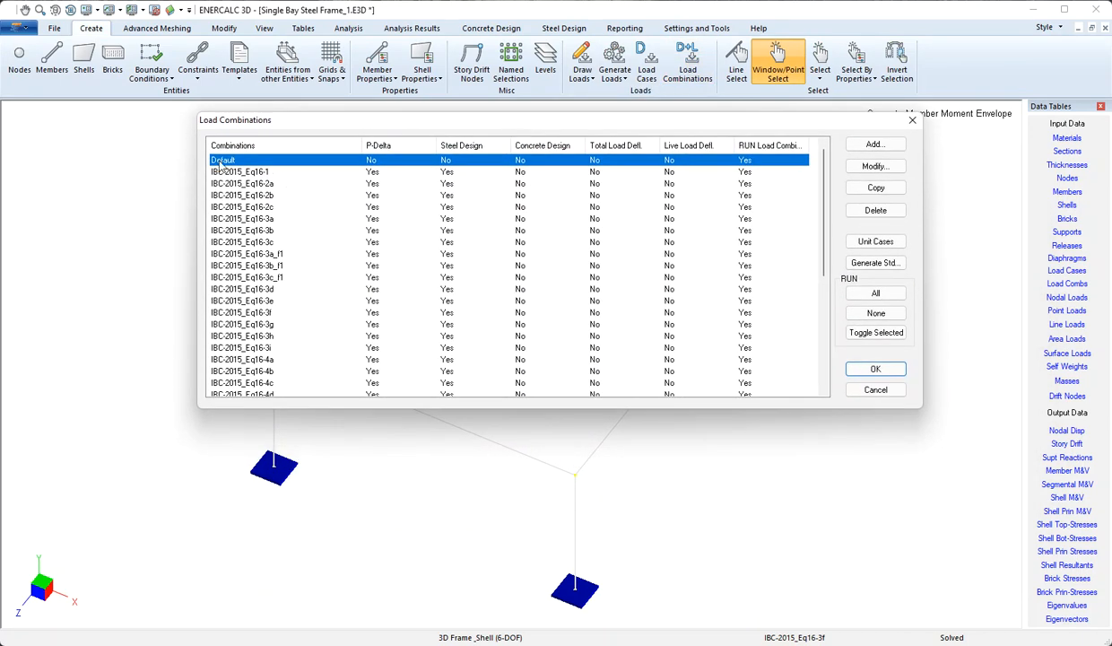
pyautogui.click(237, 173)
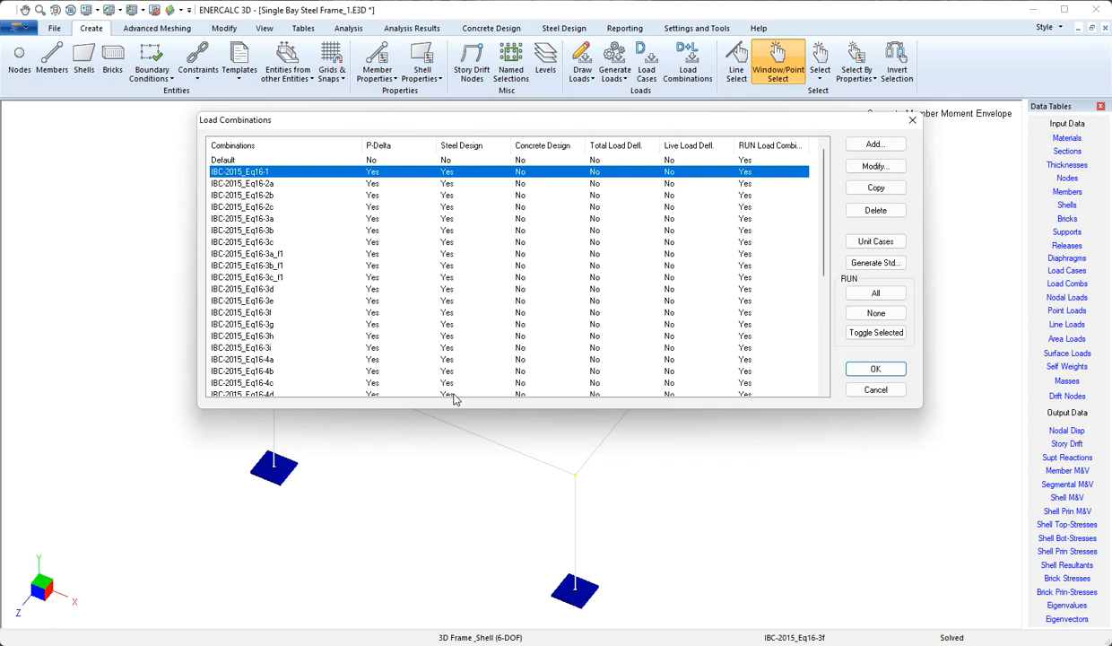
pyautogui.click(875, 390)
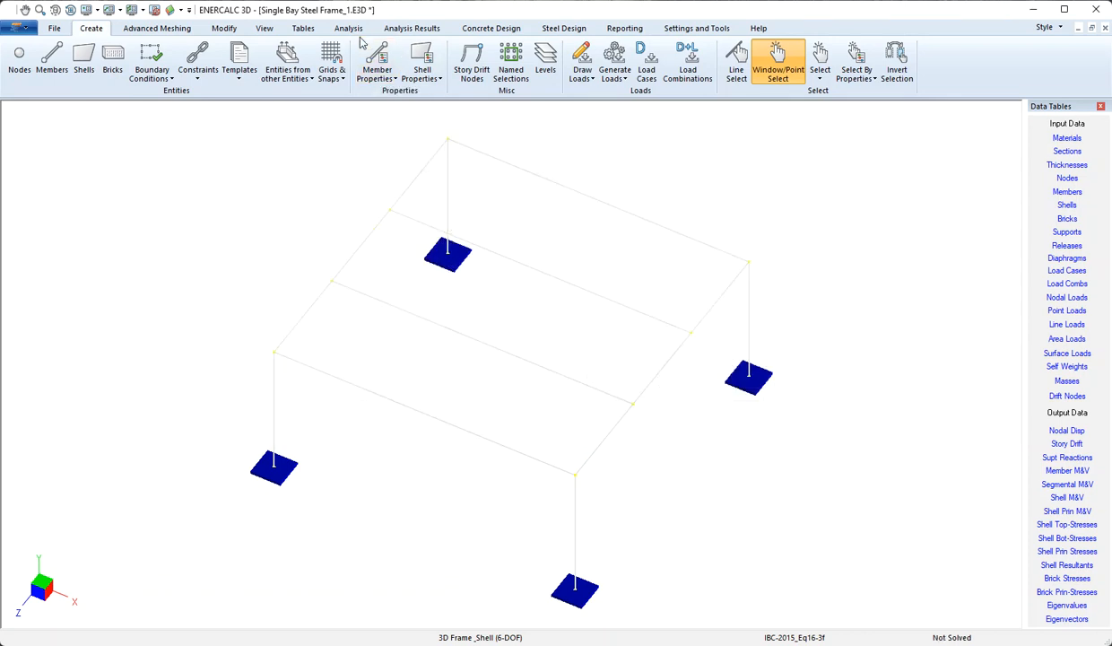
pyautogui.click(348, 28)
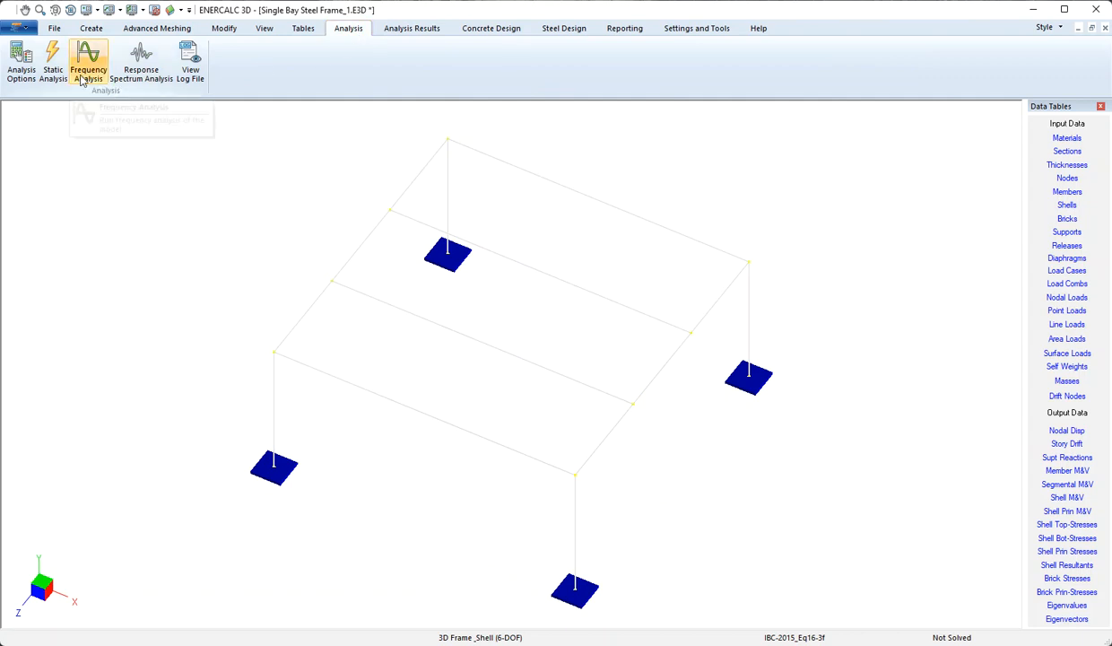
# Run the static P-Delta analysis of the frame and dismiss the status report.
pyautogui.click(53, 63)
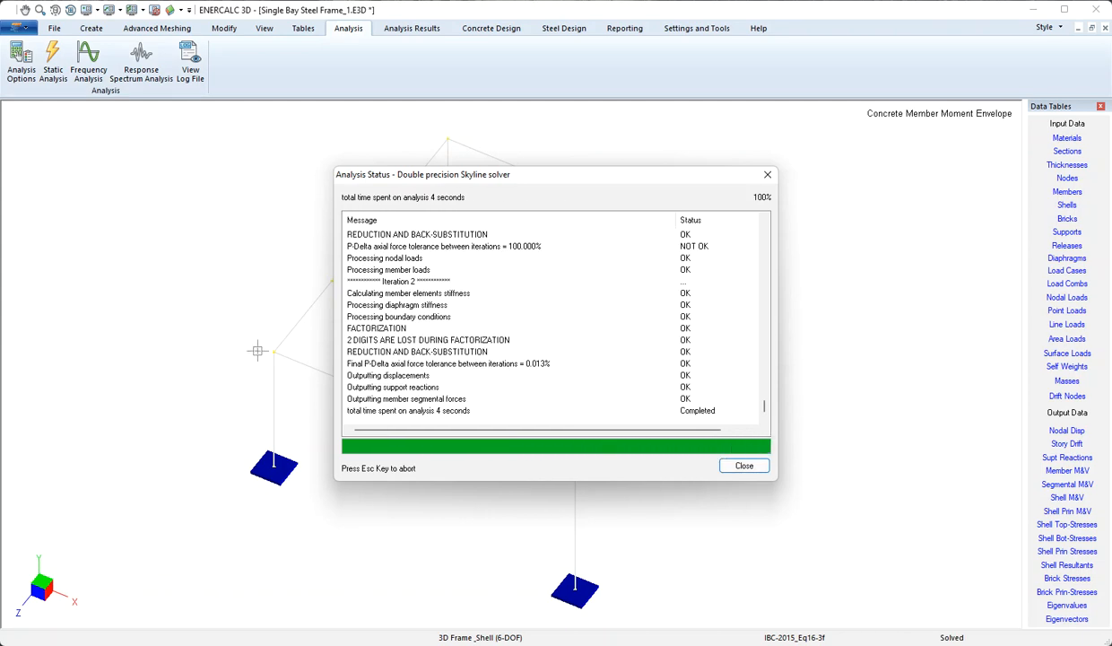
pyautogui.click(764, 467)
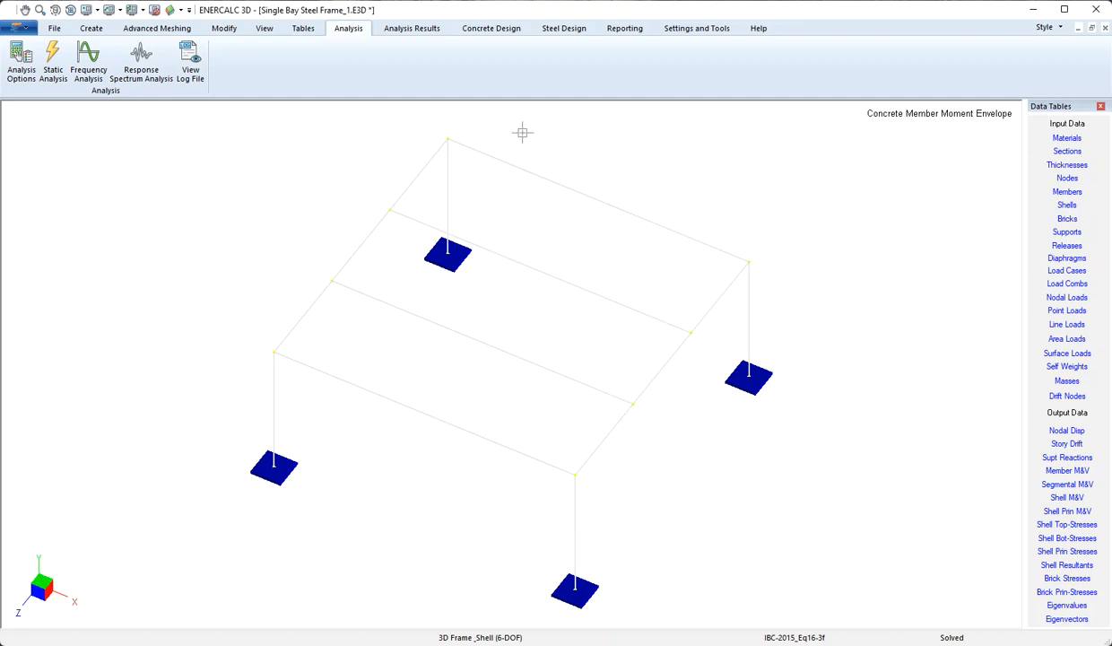
pyautogui.click(542, 29)
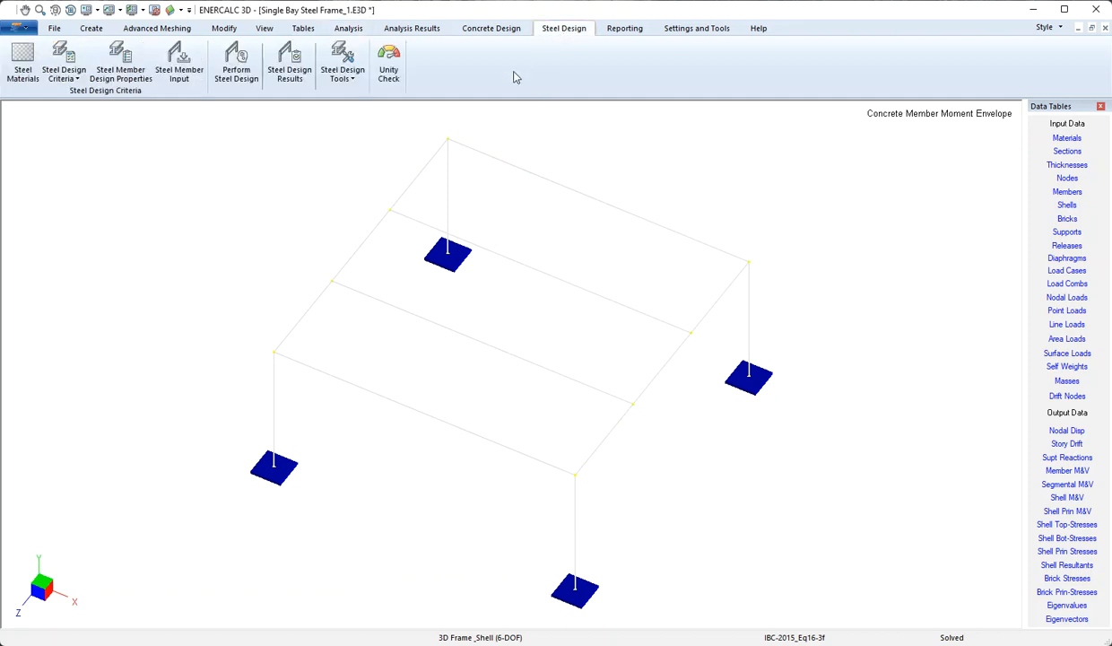
pyautogui.click(24, 63)
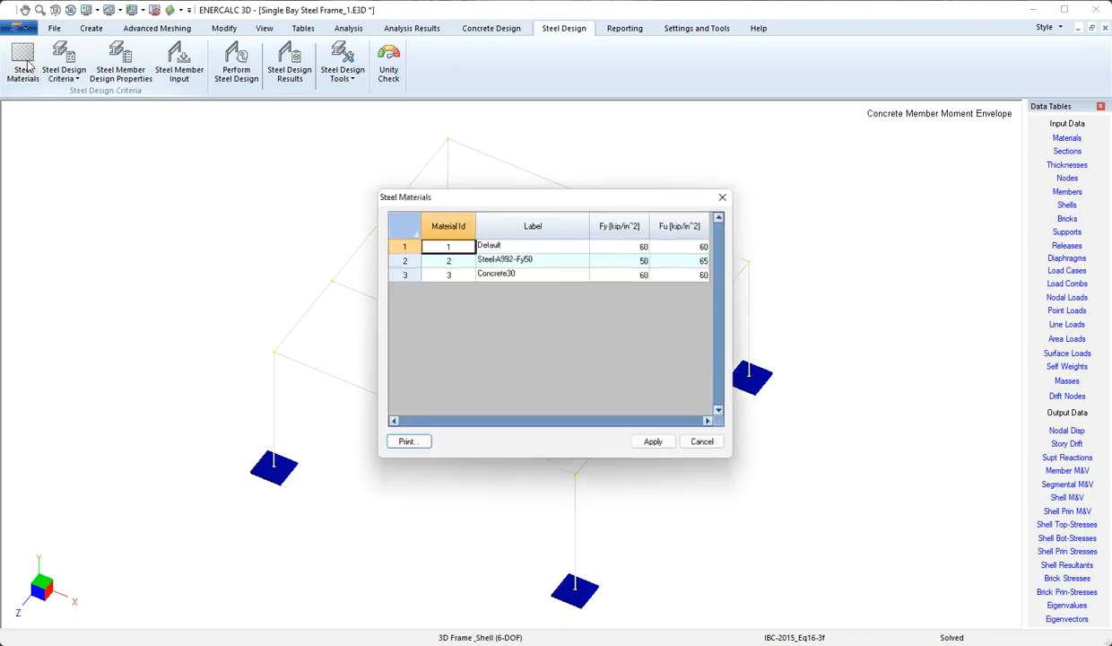
pyautogui.moveTo(442, 200); pyautogui.dragTo(422, 132)
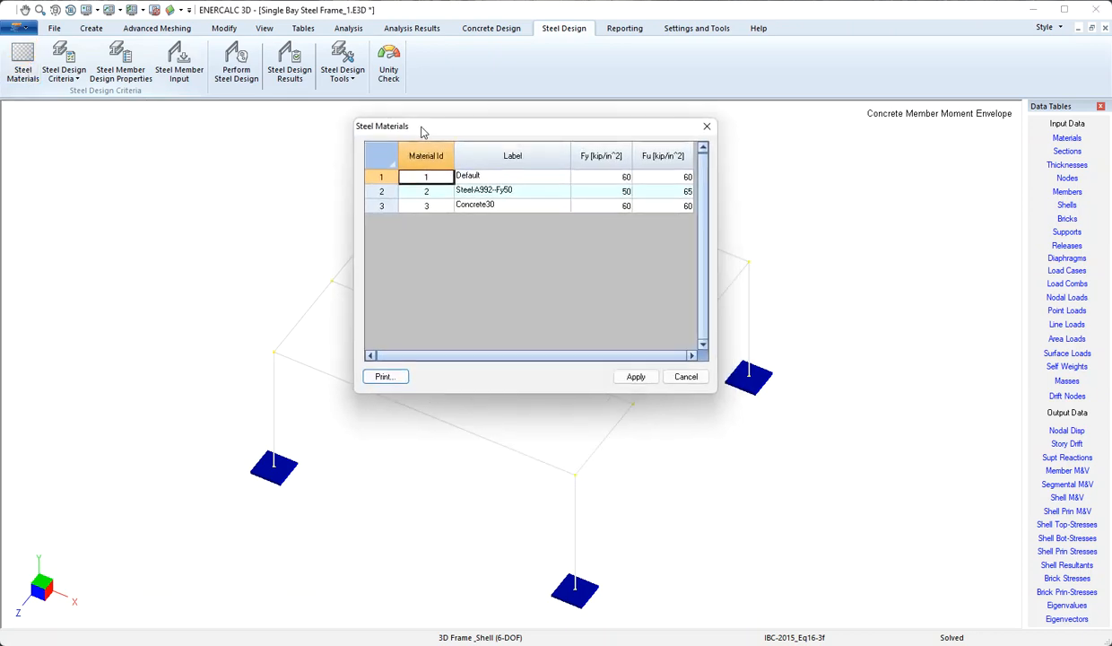
pyautogui.click(483, 190)
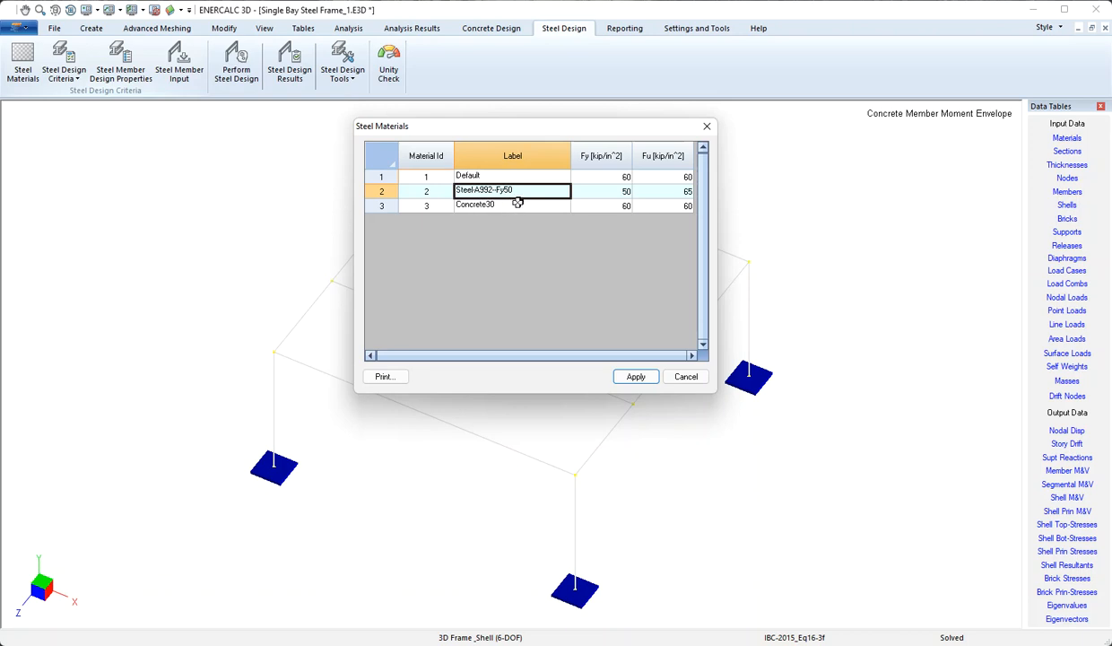
pyautogui.click(602, 191)
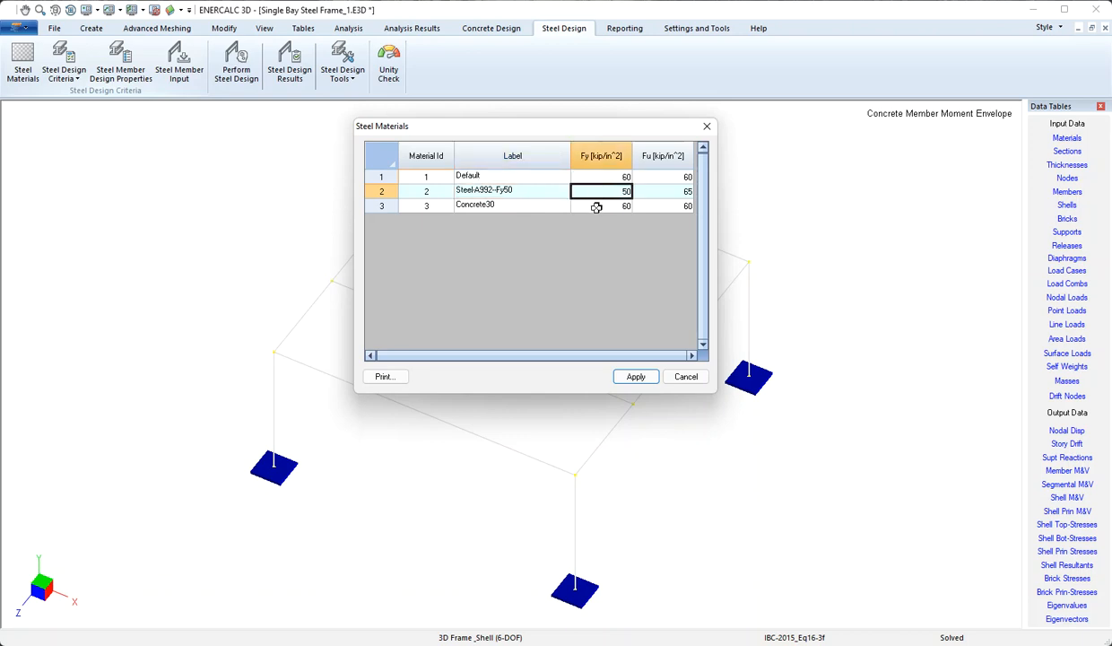
pyautogui.press('Tab')
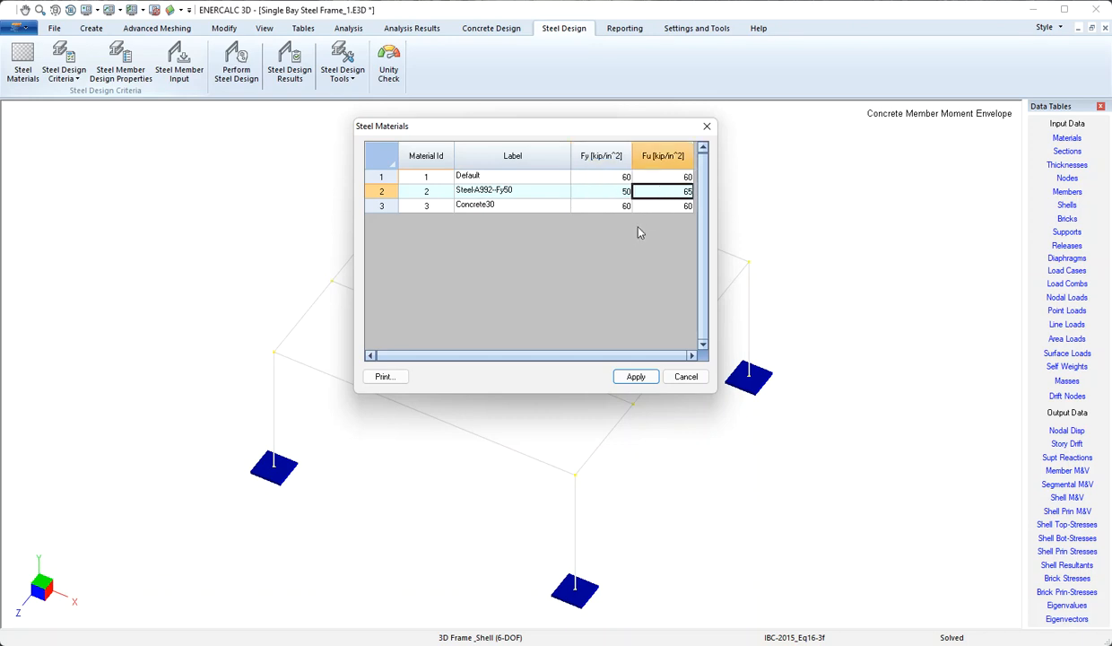
pyautogui.click(684, 378)
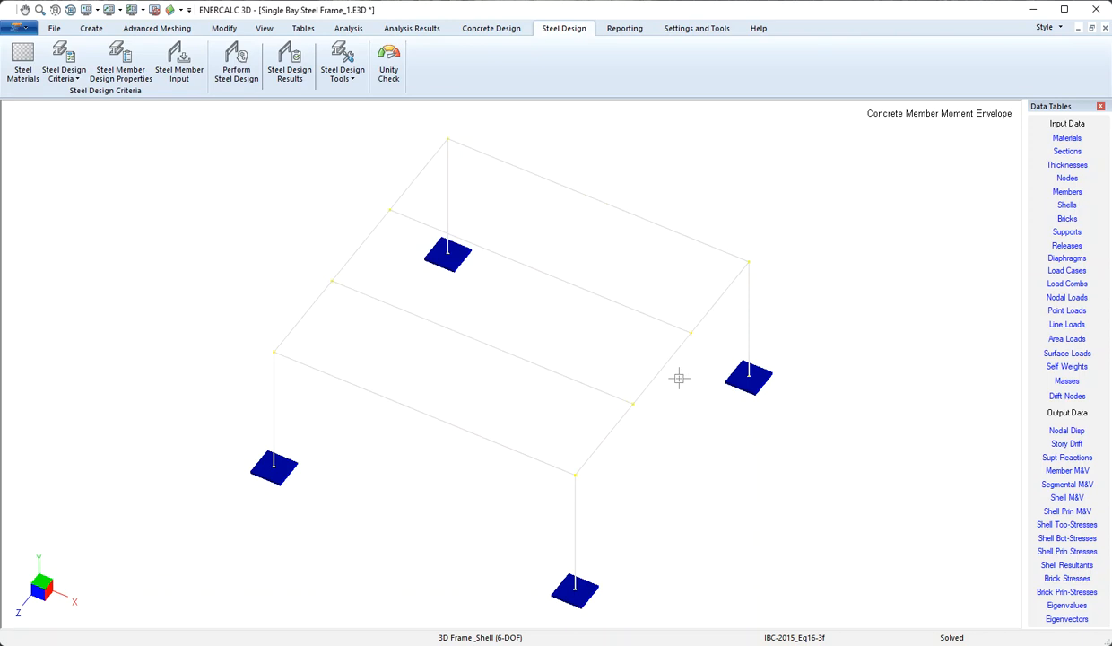
pyautogui.click(70, 58)
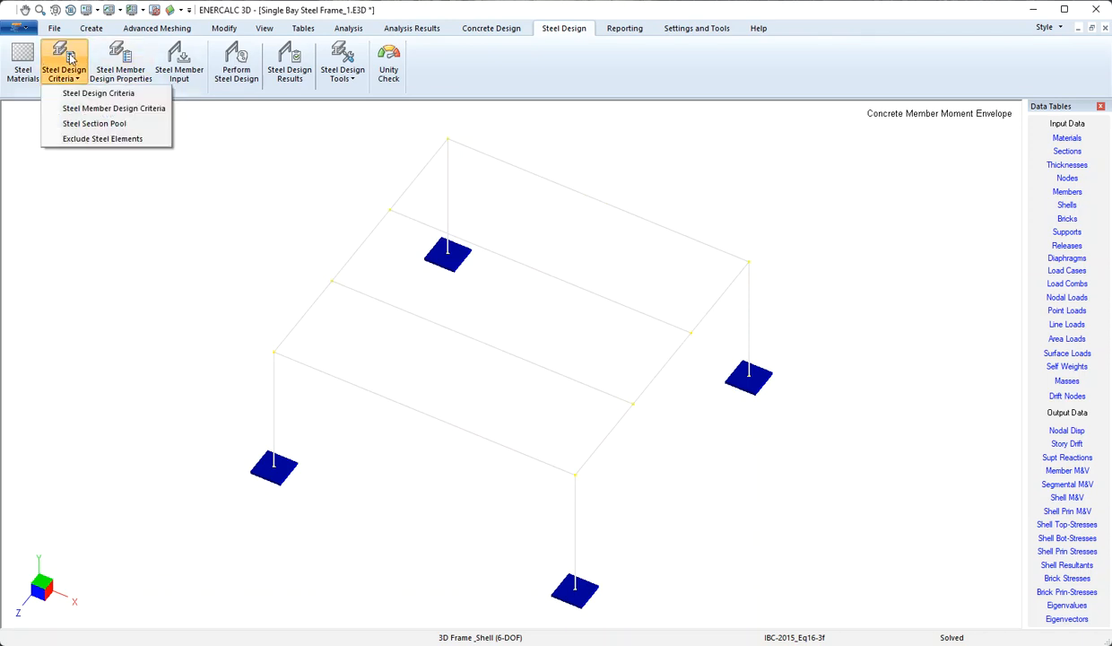
pyautogui.click(137, 97)
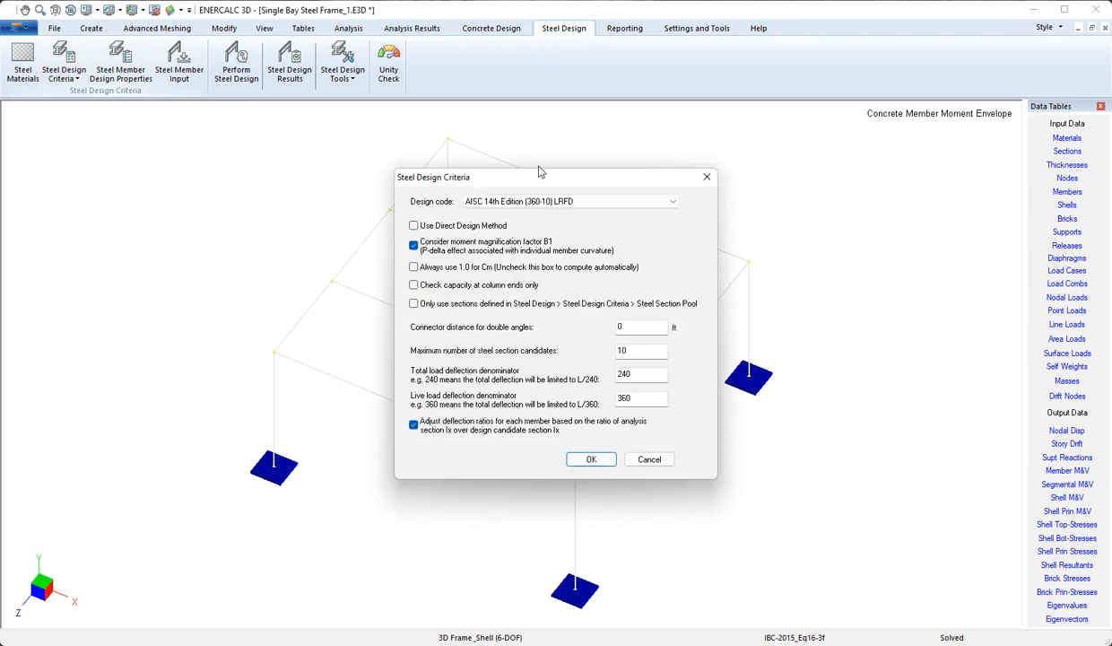
pyautogui.moveTo(551, 184); pyautogui.dragTo(525, 129)
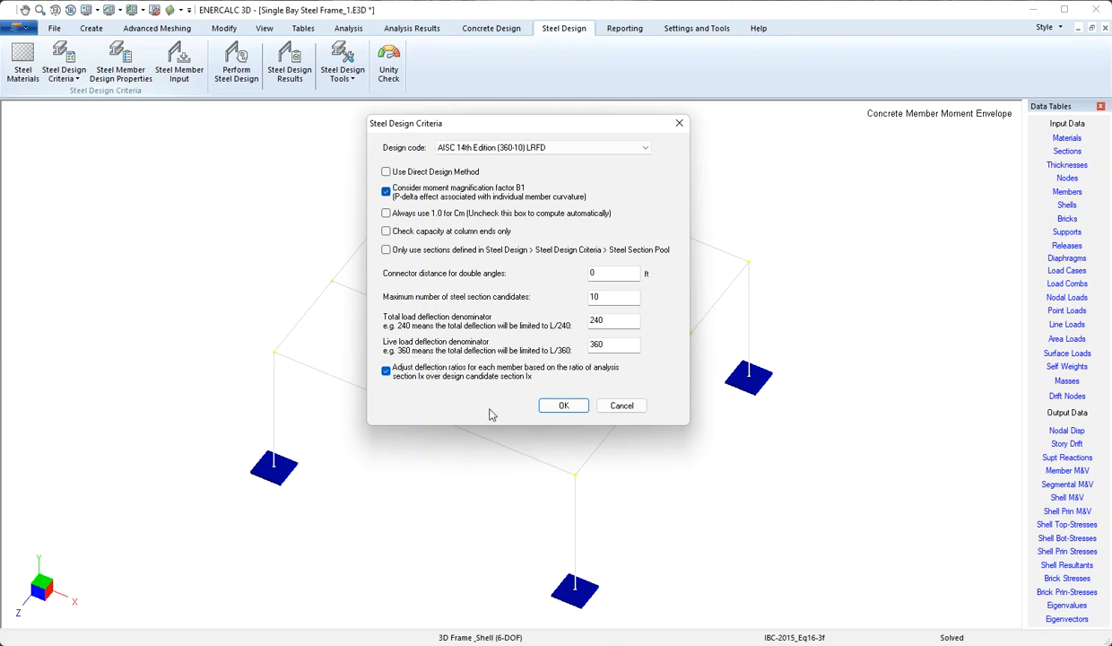
pyautogui.click(631, 409)
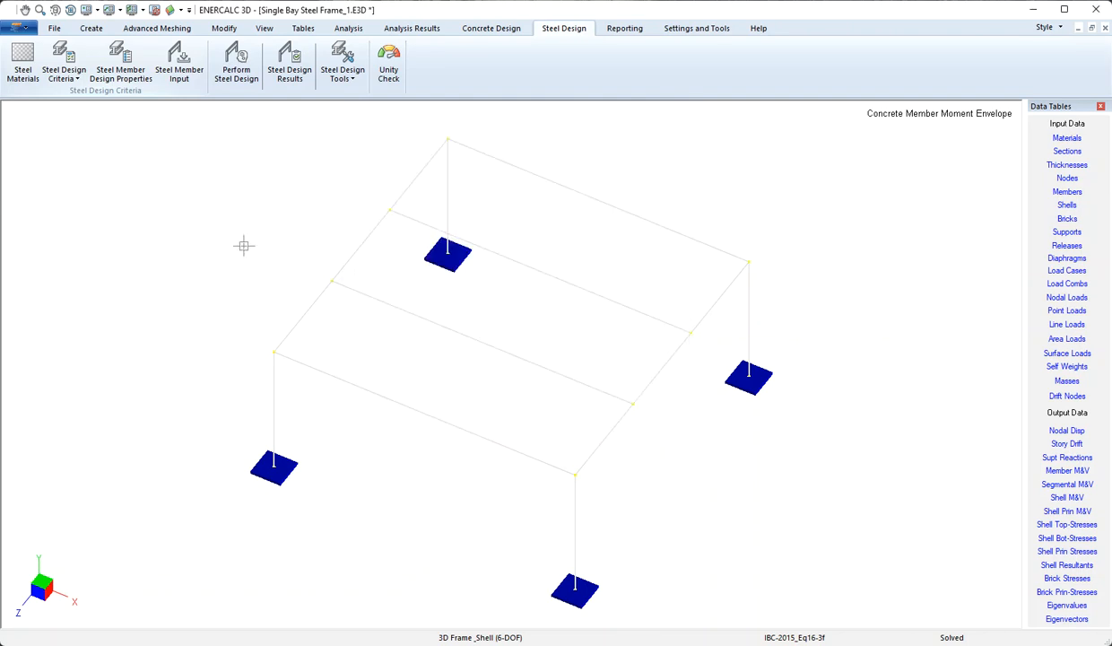
# Inspect the Default member design criteria (W12;W14 prefixes, K factors 1) and cancel unchanged.
pyautogui.click(76, 68)
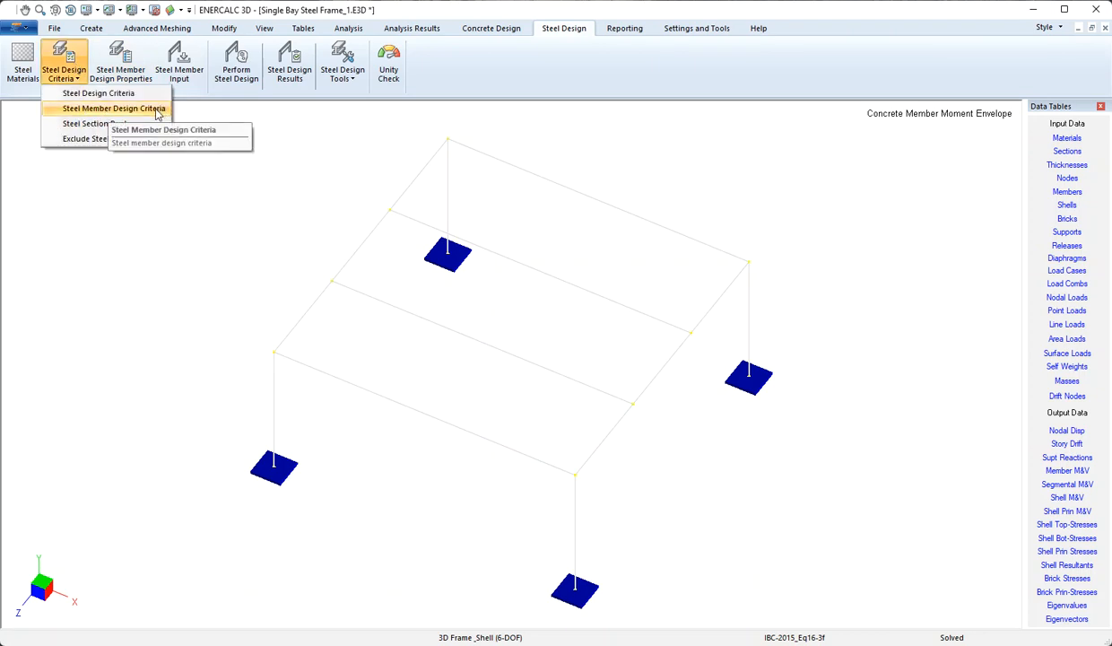
pyautogui.click(158, 109)
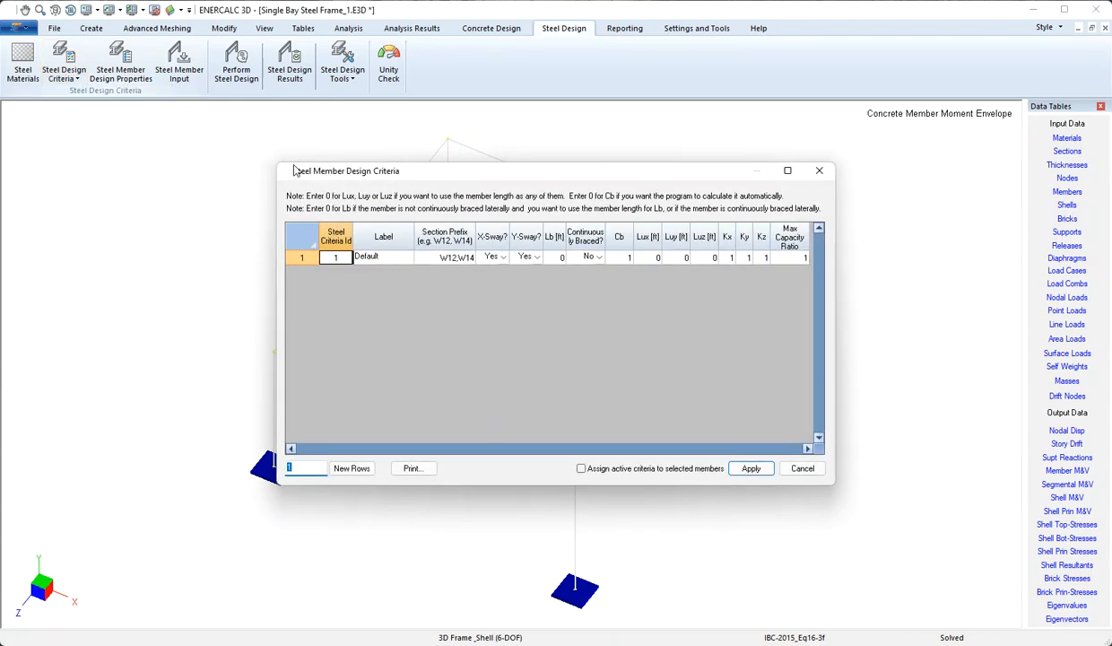
pyautogui.moveTo(300, 169); pyautogui.dragTo(229, 126)
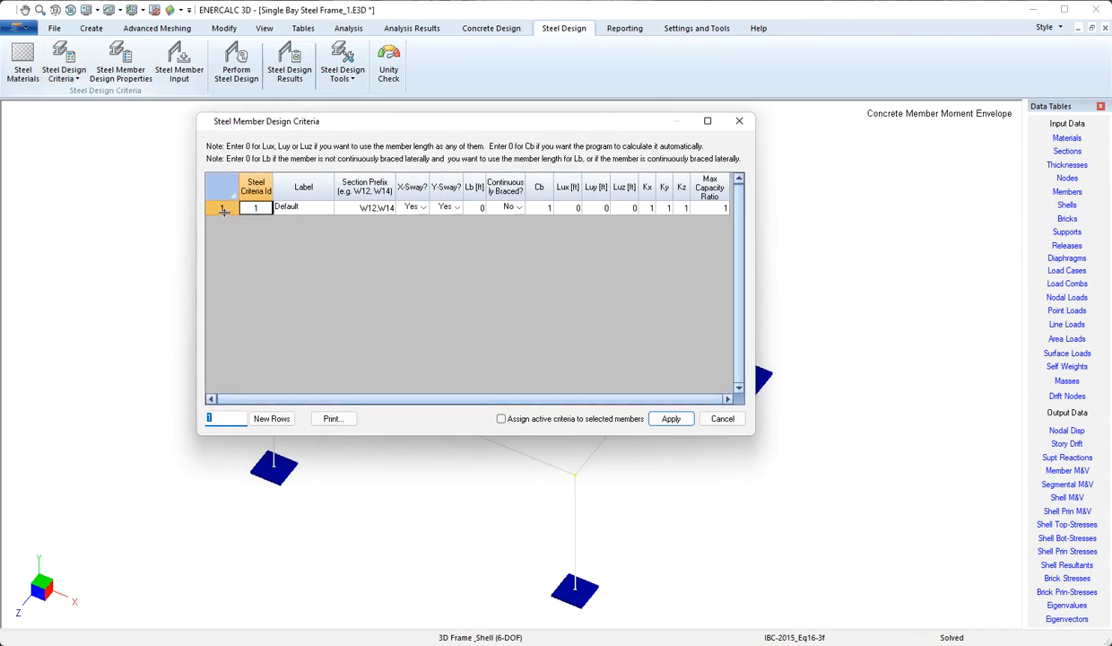
pyautogui.click(297, 205)
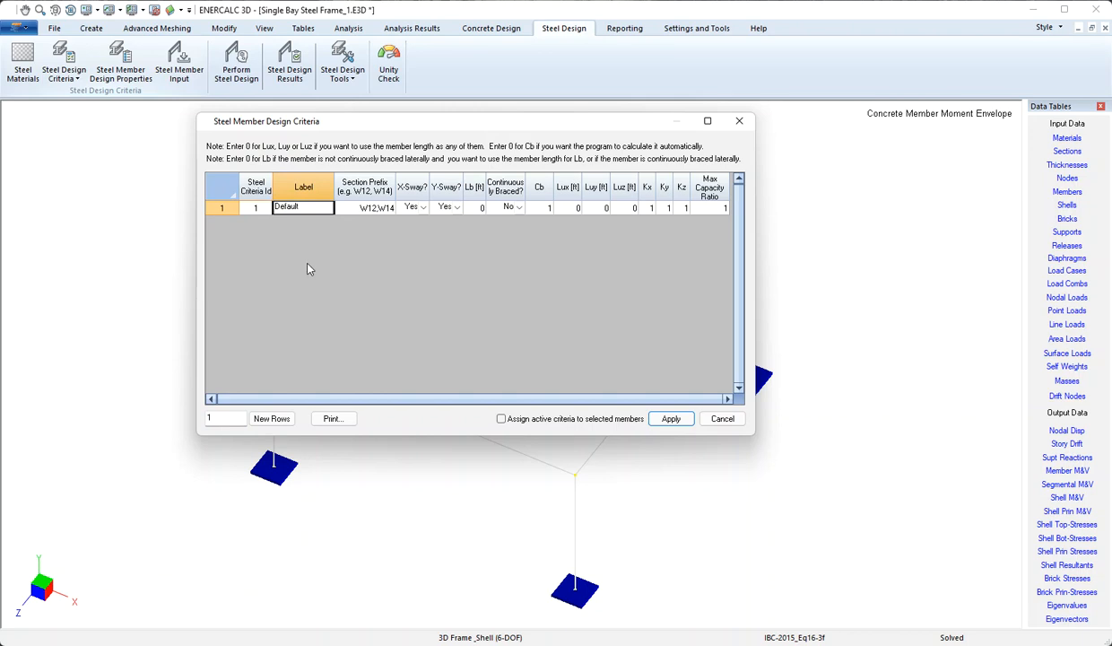
pyautogui.click(341, 207)
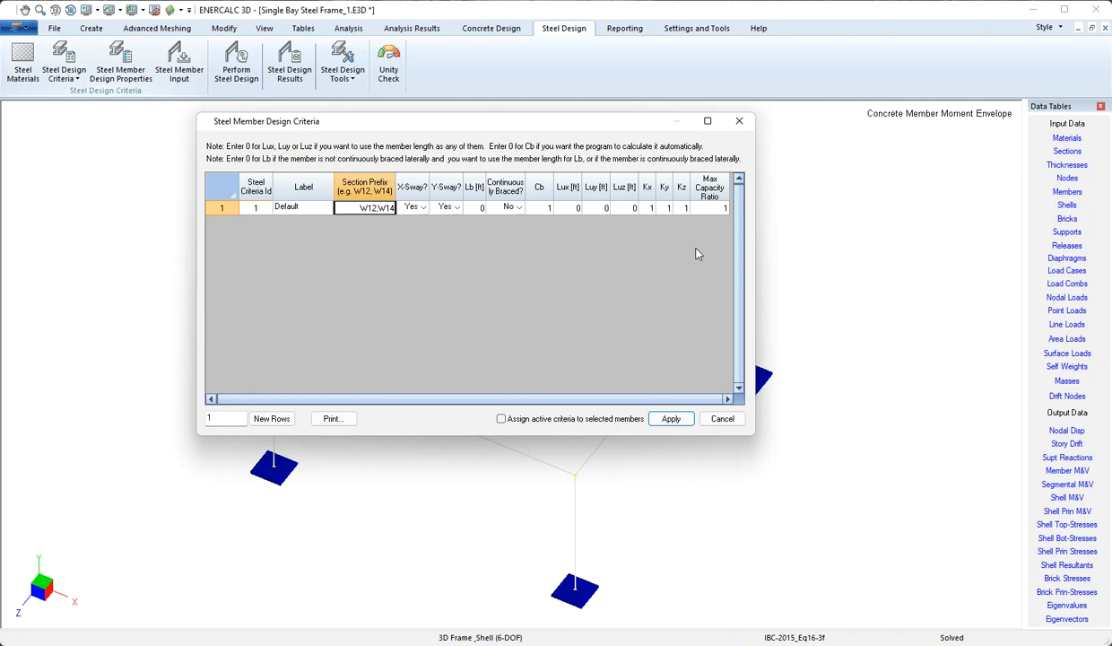
pyautogui.click(722, 419)
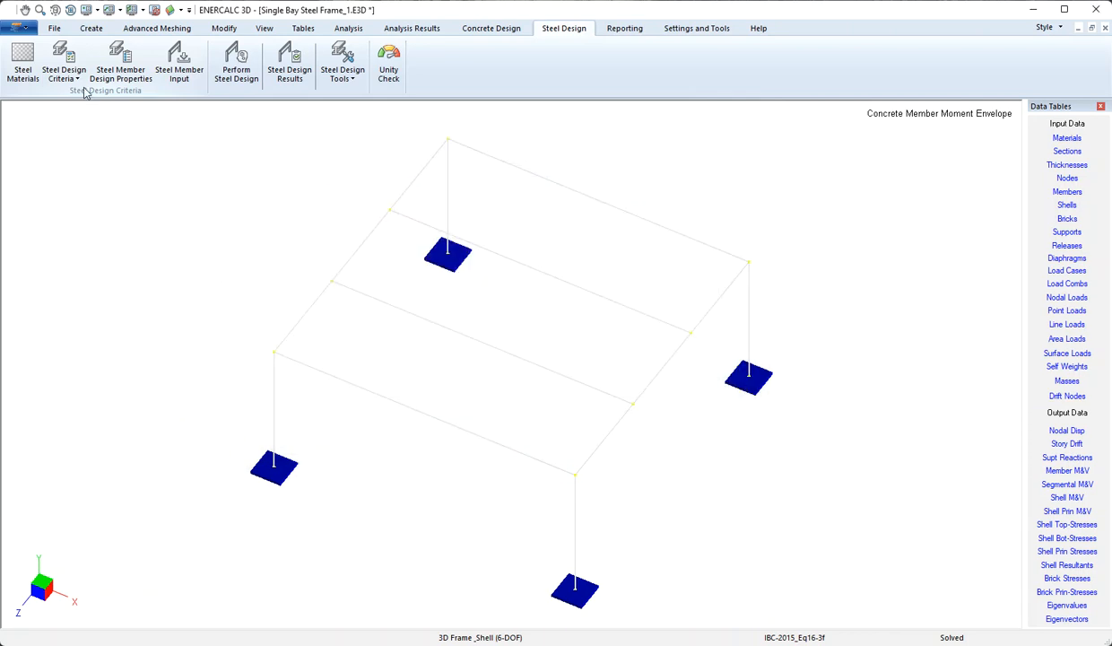
pyautogui.click(65, 73)
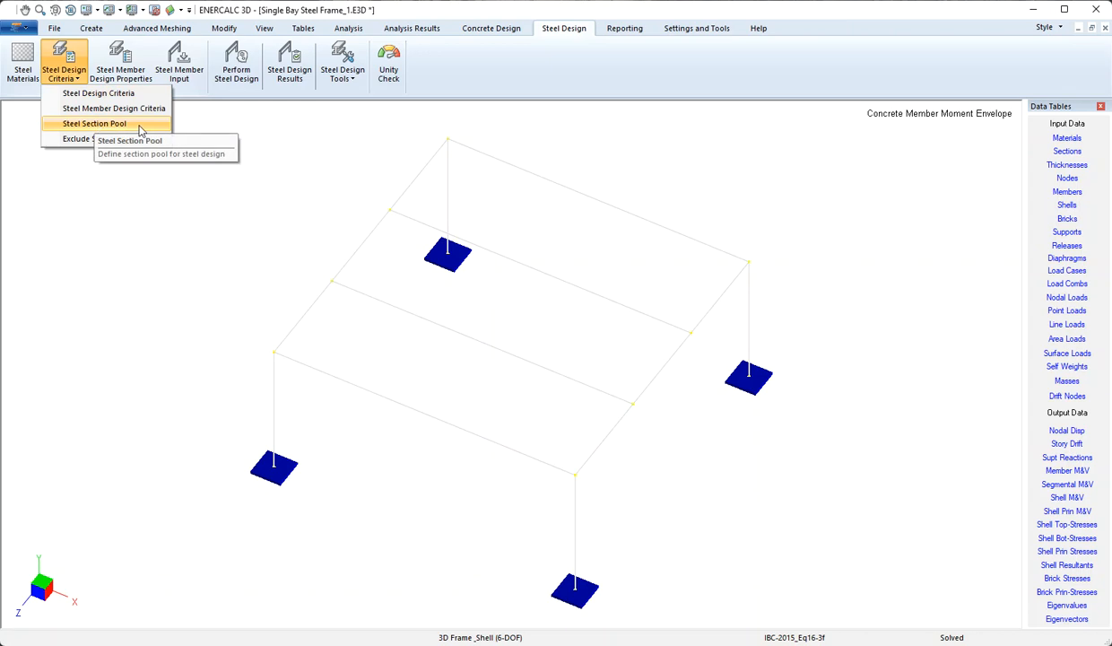
pyautogui.click(140, 126)
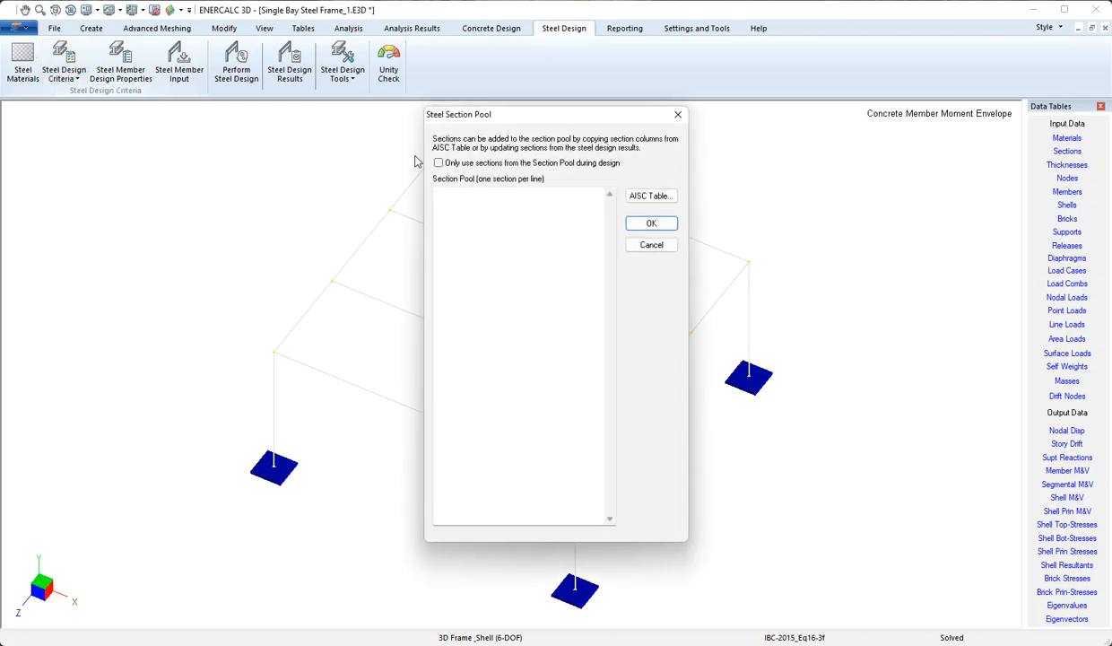
pyautogui.click(650, 196)
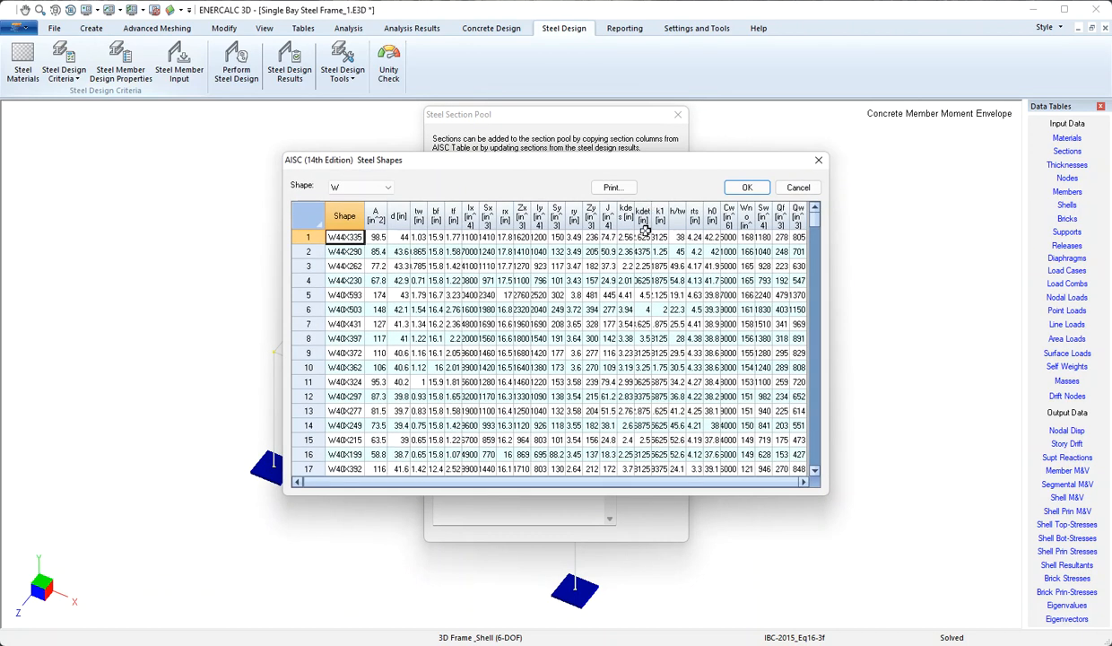
pyautogui.click(799, 188)
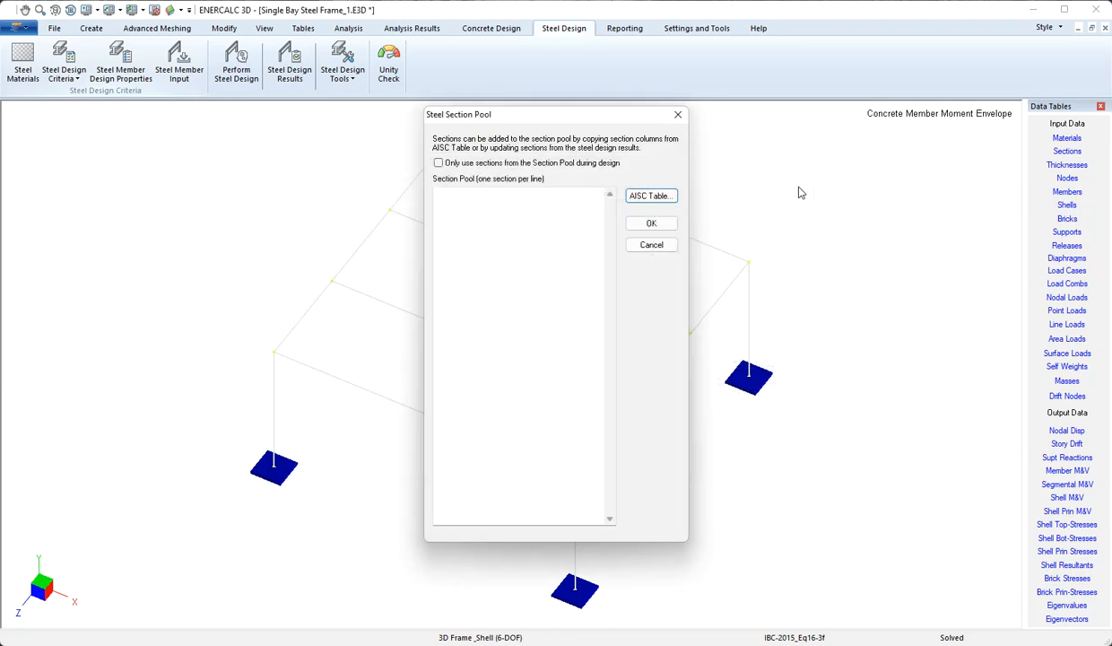
pyautogui.click(677, 117)
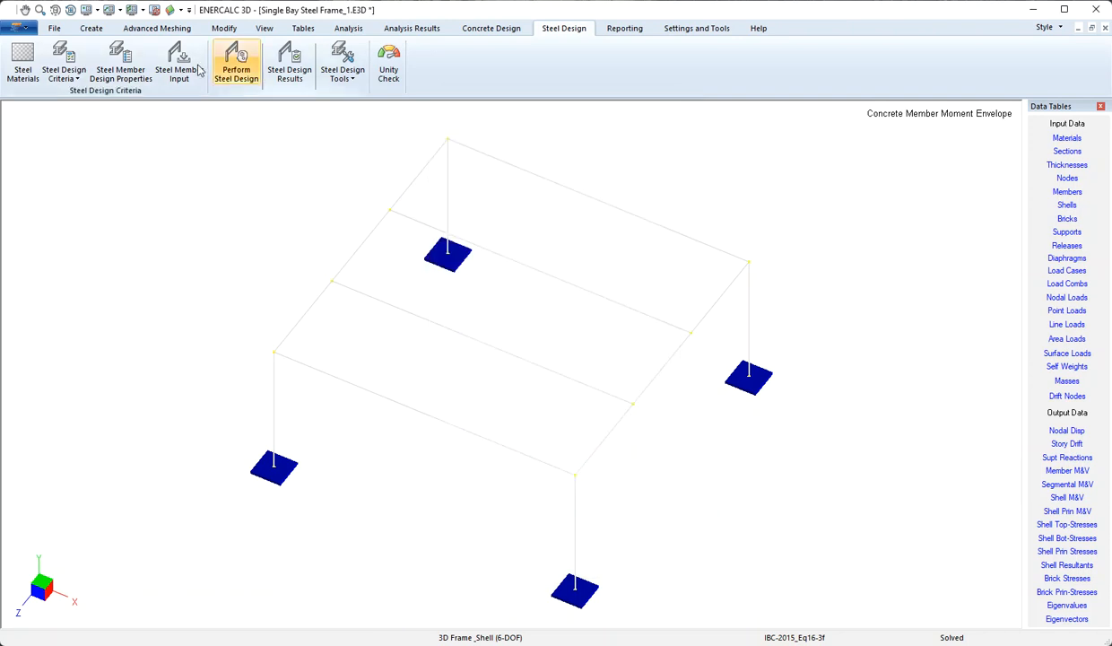
pyautogui.click(75, 60)
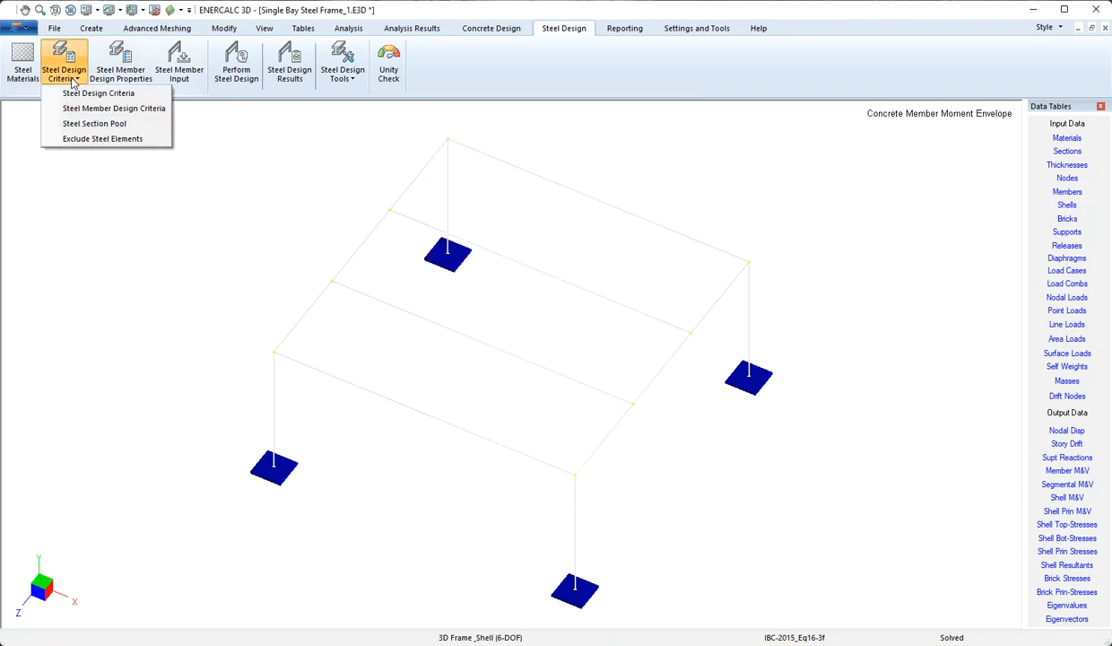
pyautogui.click(150, 142)
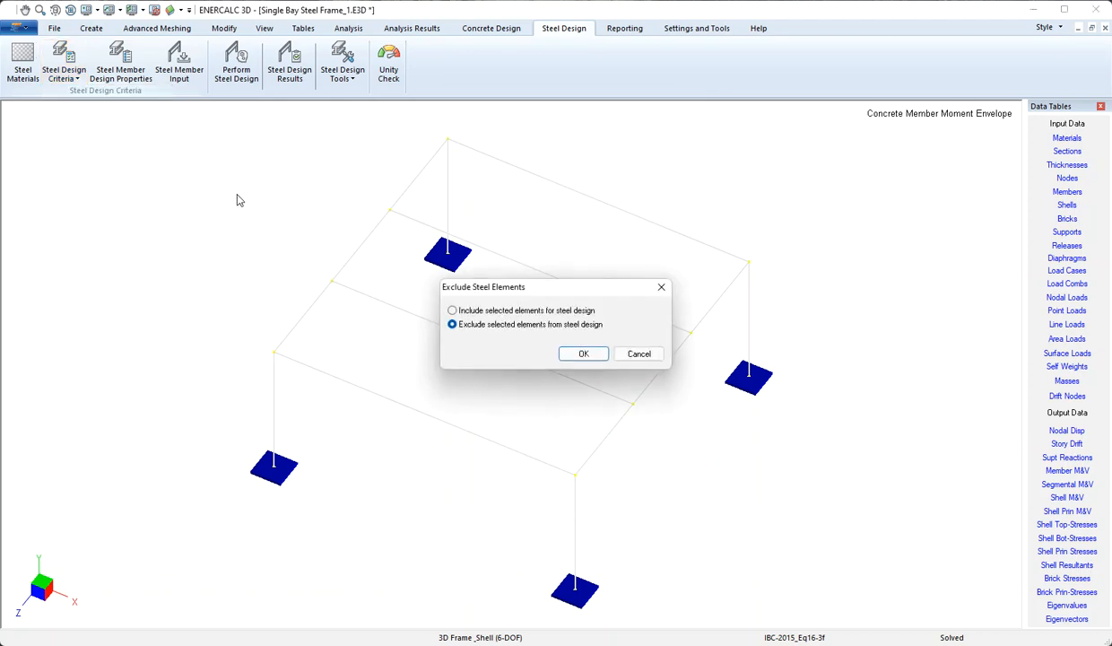
pyautogui.moveTo(547, 292); pyautogui.dragTo(507, 158)
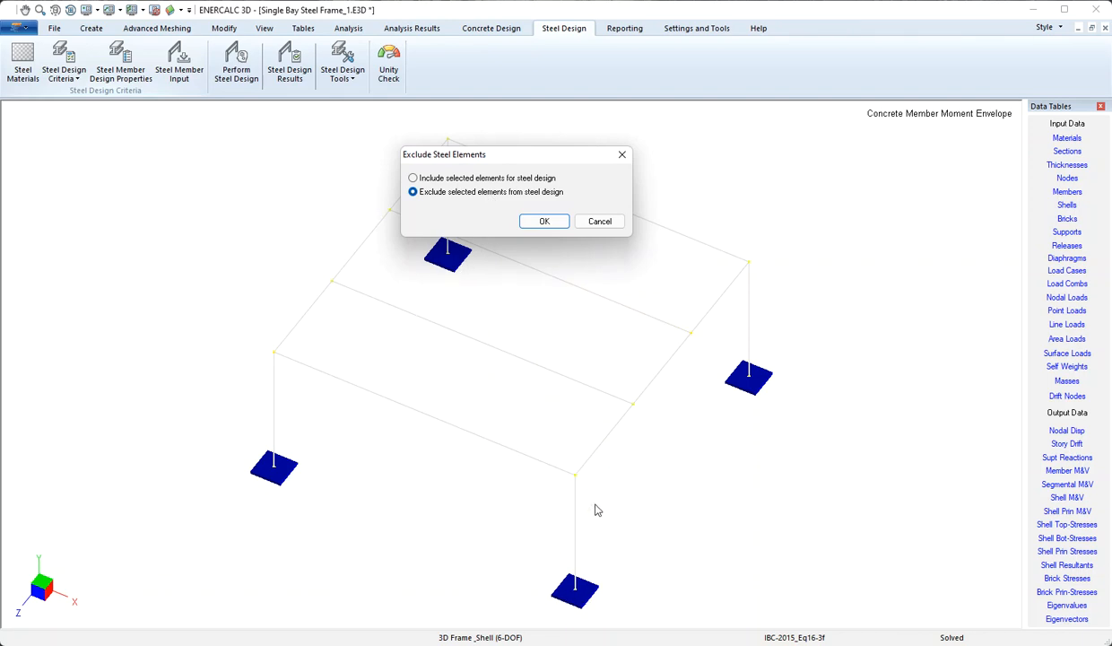
pyautogui.click(600, 222)
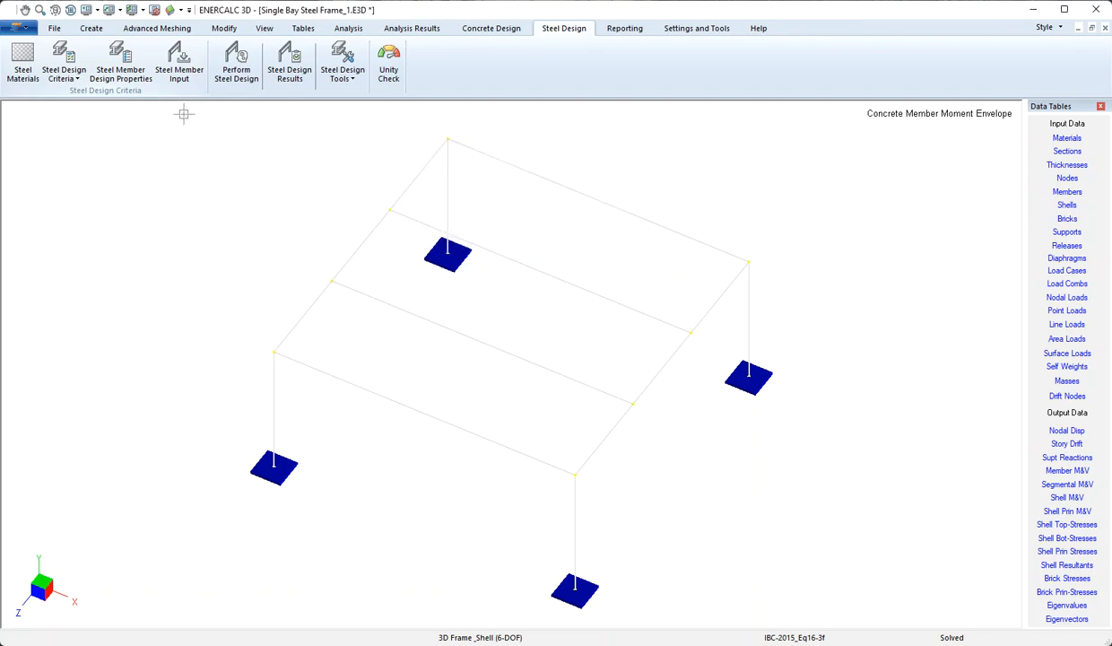
pyautogui.click(136, 71)
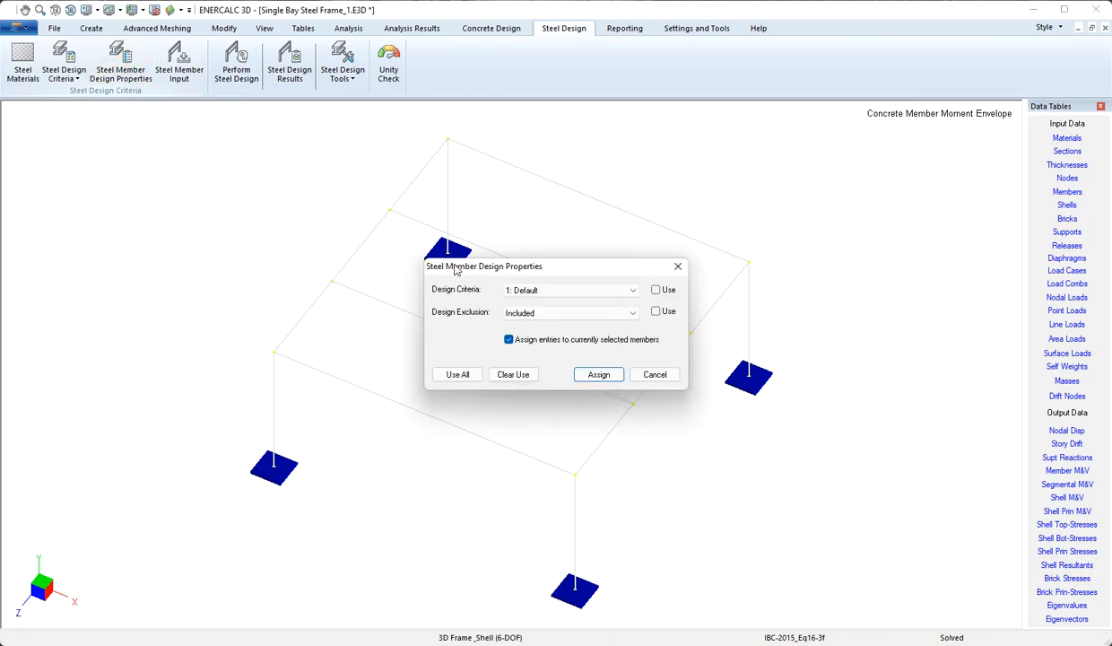
pyautogui.moveTo(477, 271); pyautogui.dragTo(435, 173)
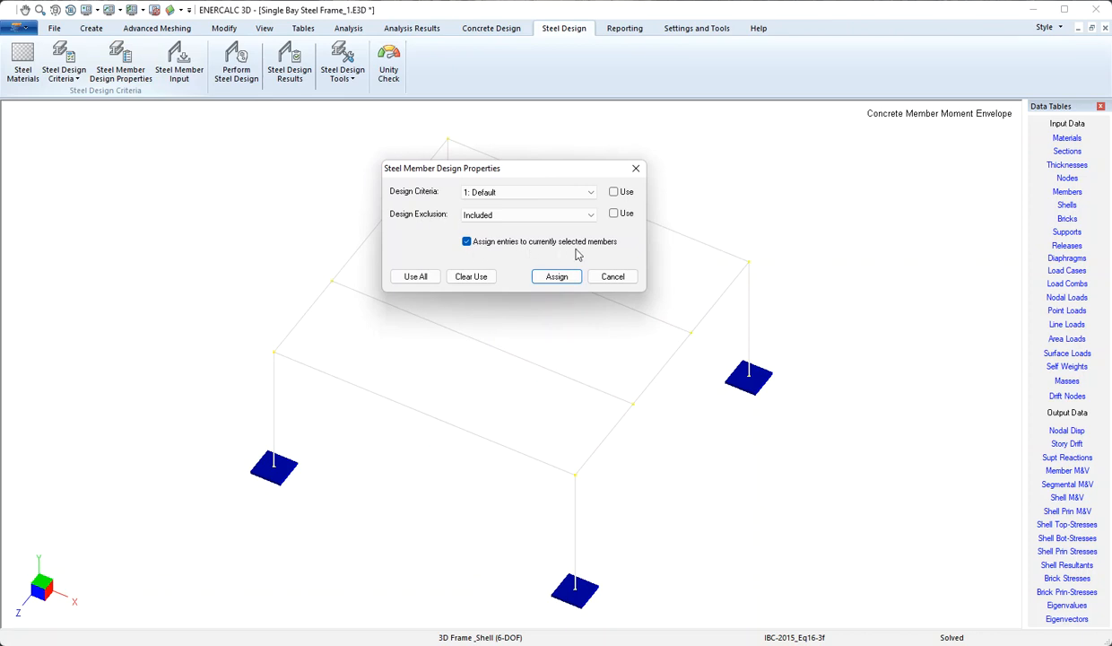
pyautogui.click(615, 277)
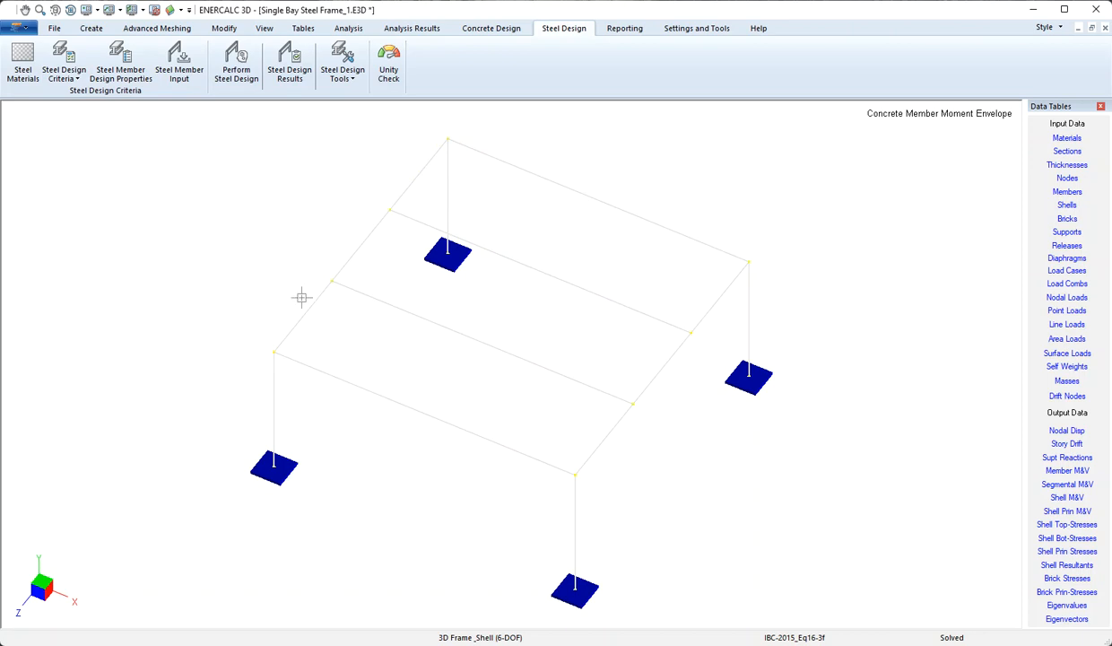
pyautogui.click(183, 60)
pyautogui.moveTo(485, 169); pyautogui.dragTo(461, 133)
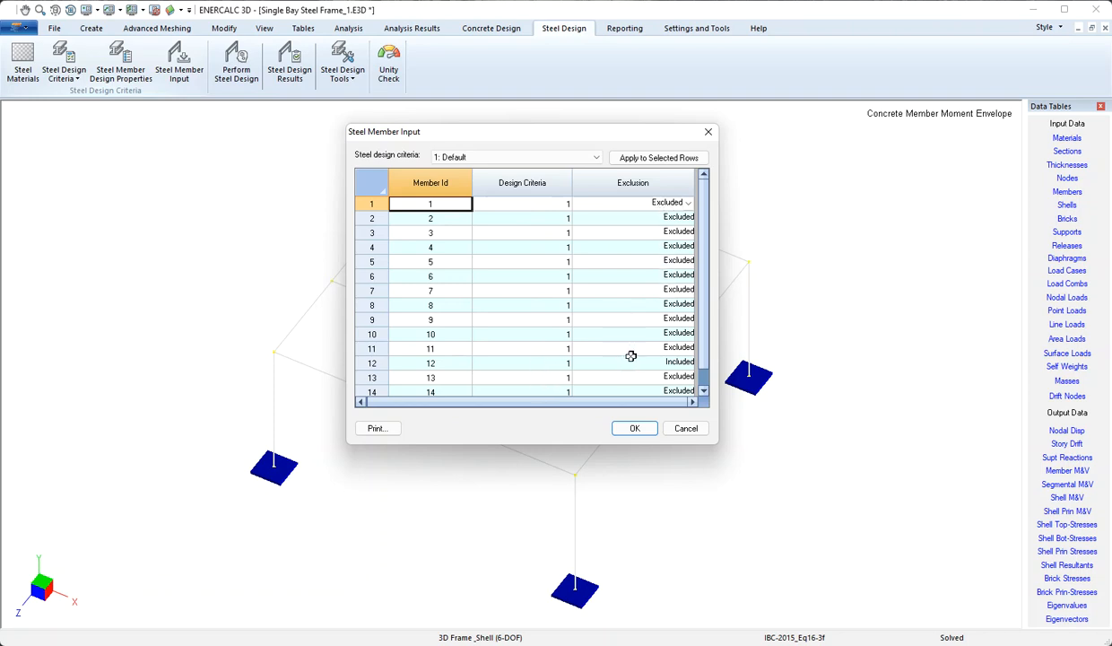
pyautogui.click(372, 362)
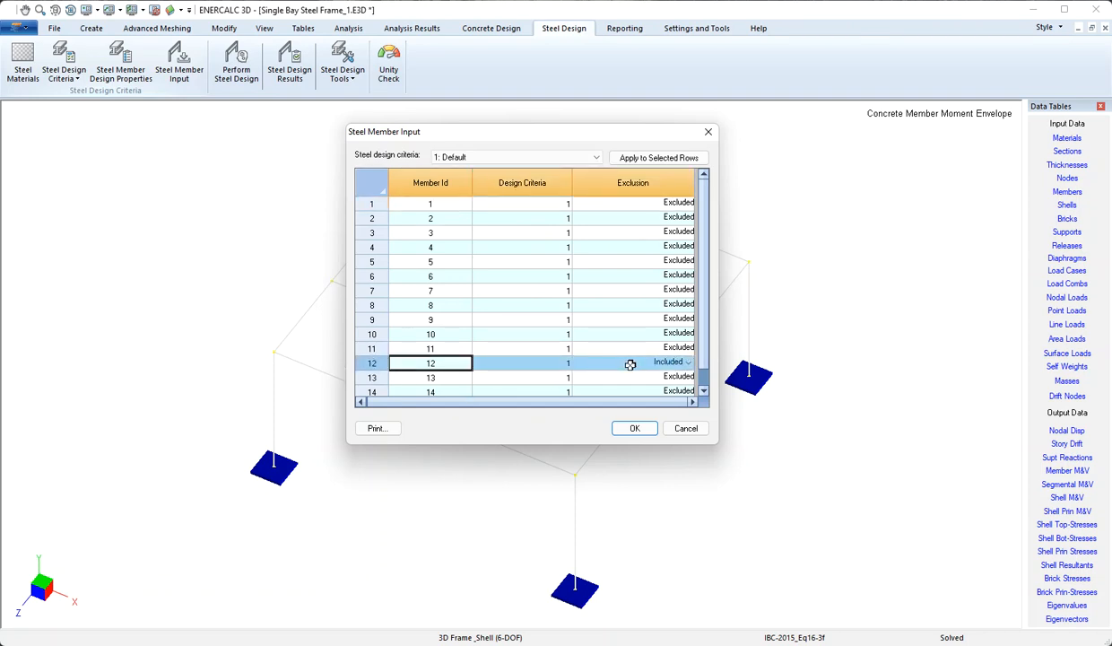
pyautogui.click(688, 429)
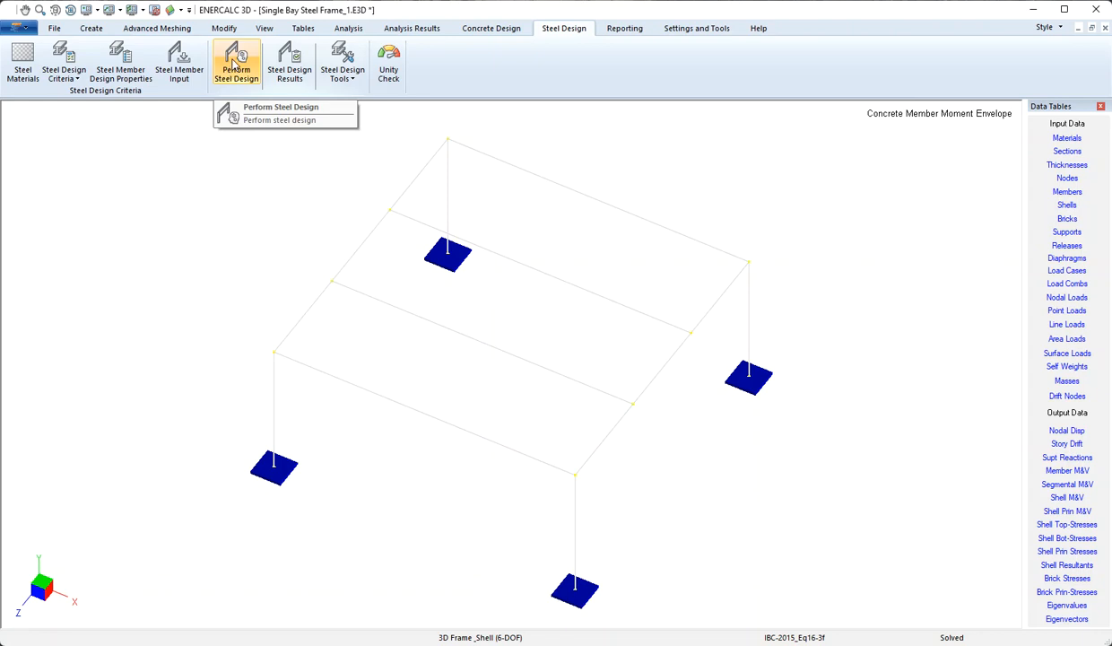
# Run the steel design and show results with member 12 (W12X65) failing at ratio 1.27198.
pyautogui.click(235, 63)
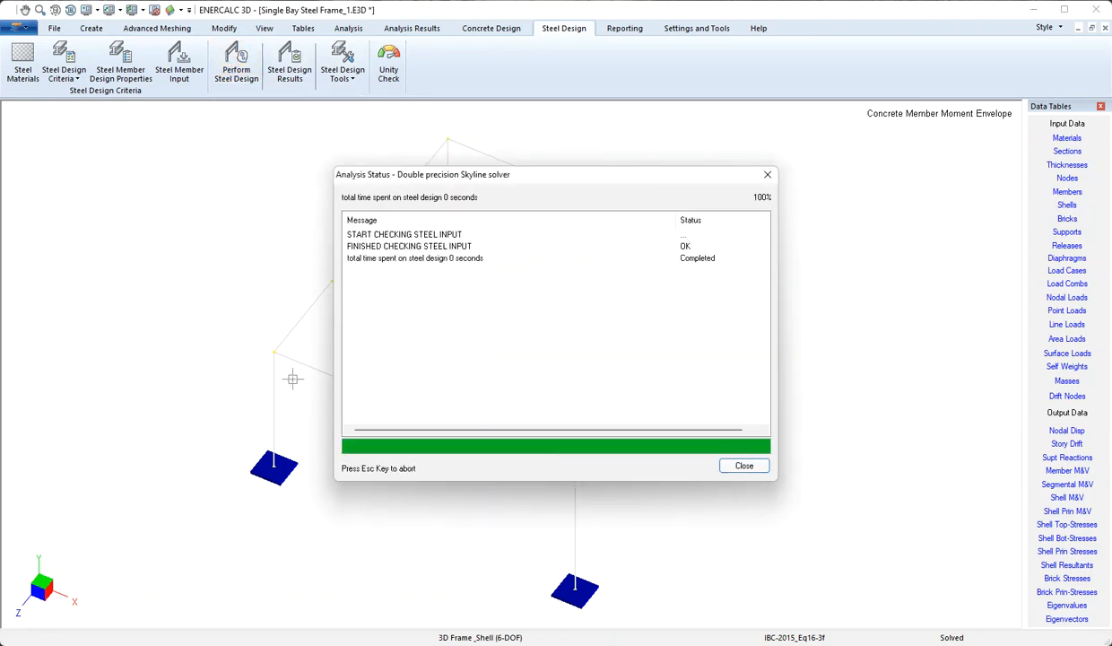
pyautogui.click(745, 467)
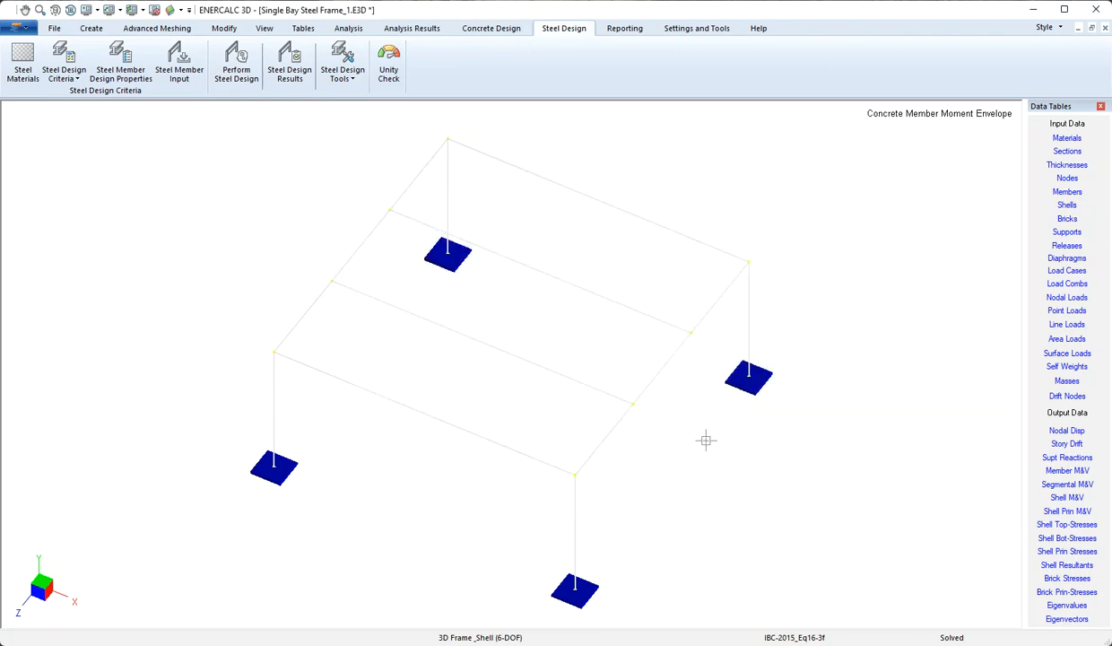
pyautogui.click(279, 68)
pyautogui.moveTo(273, 290); pyautogui.dragTo(33, 272)
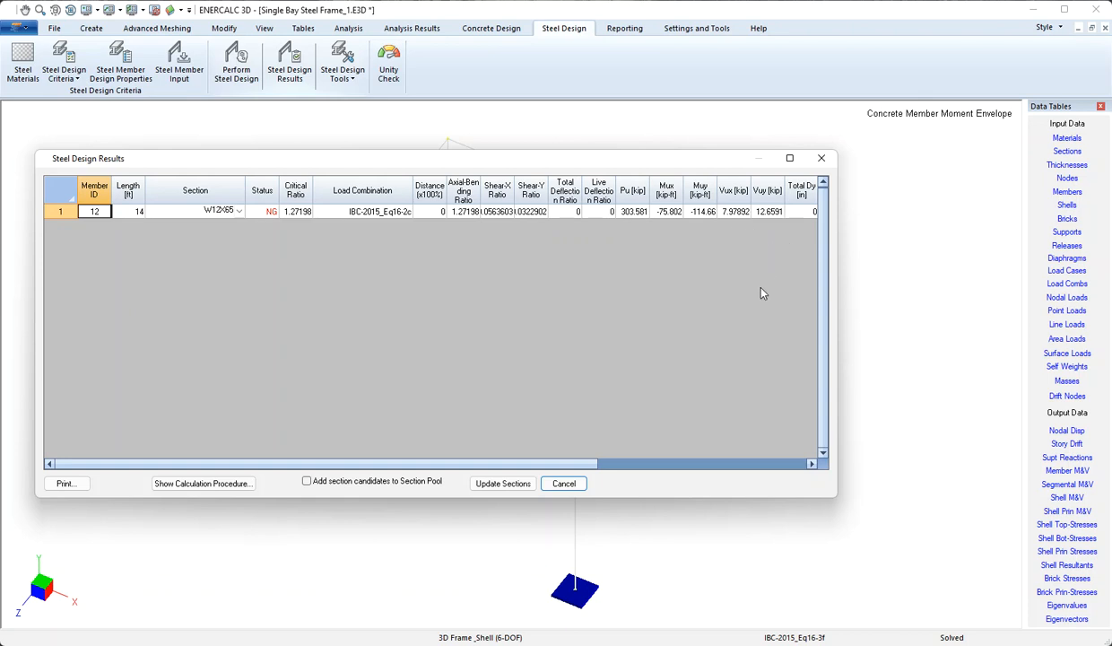
# Open the Section dropdown for member 12 to see alternative W sections.
pyautogui.click(239, 212)
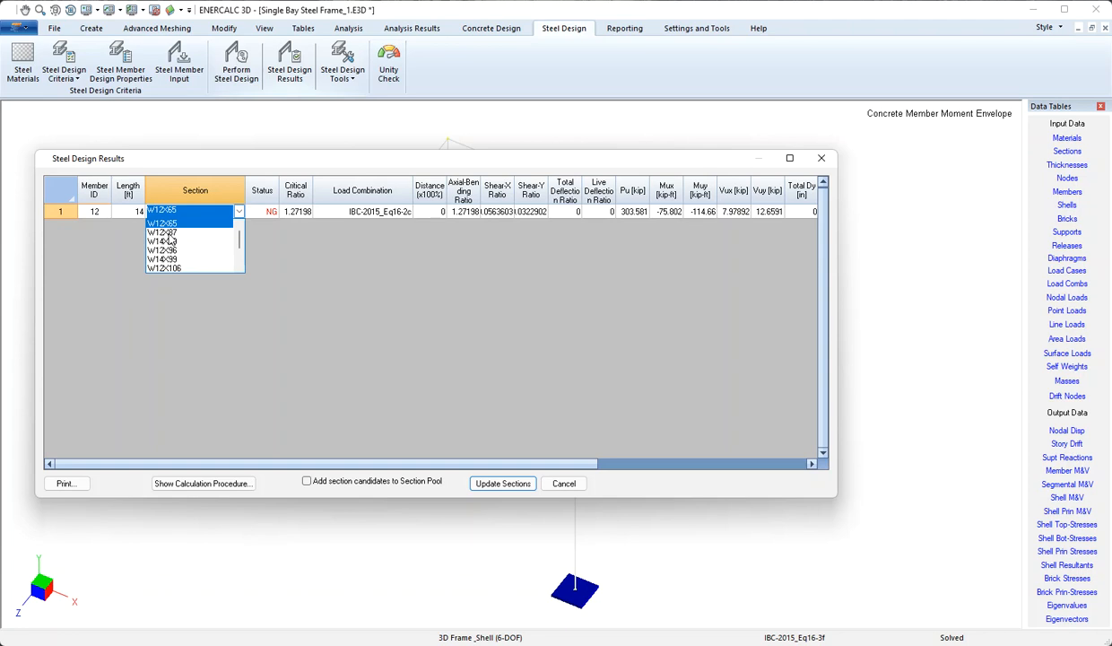
# Change member 12 to W12X87, passing at 0.919309, and apply the section update.
pyautogui.click(167, 233)
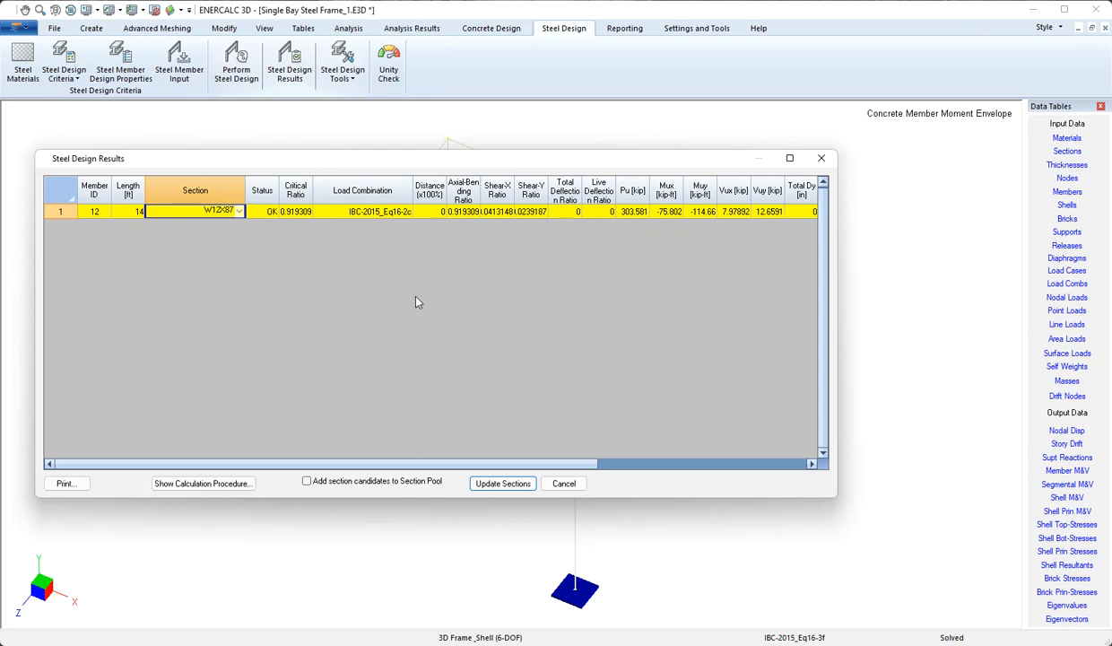
pyautogui.click(503, 486)
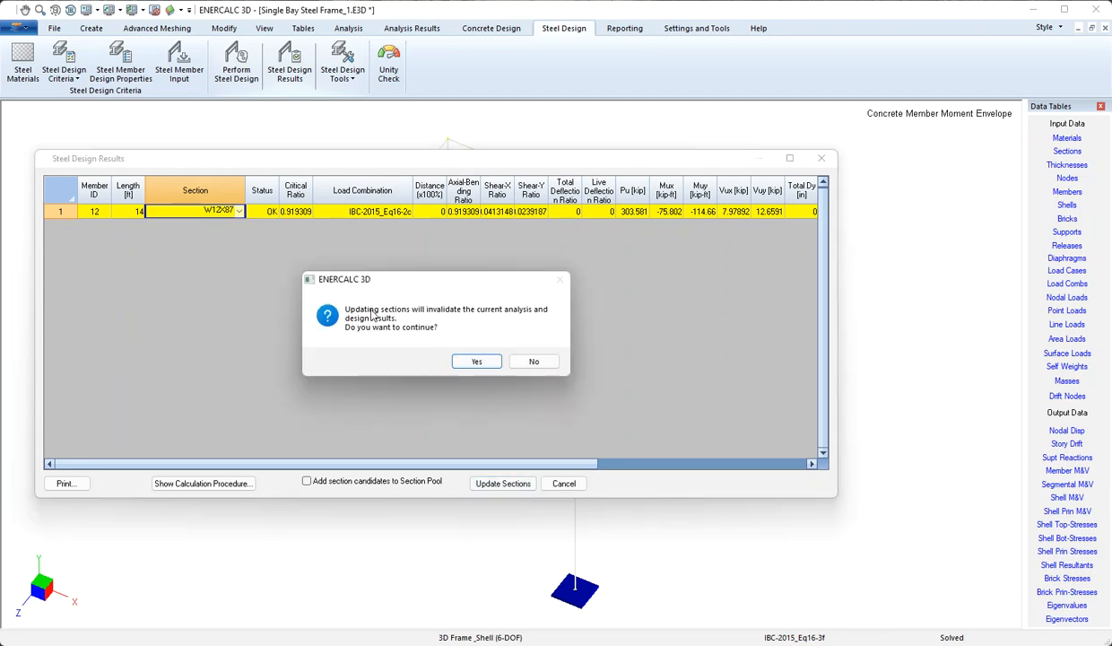
# Confirm the section update and rerun the static P-Delta analysis with the W12X87 column.
pyautogui.click(478, 362)
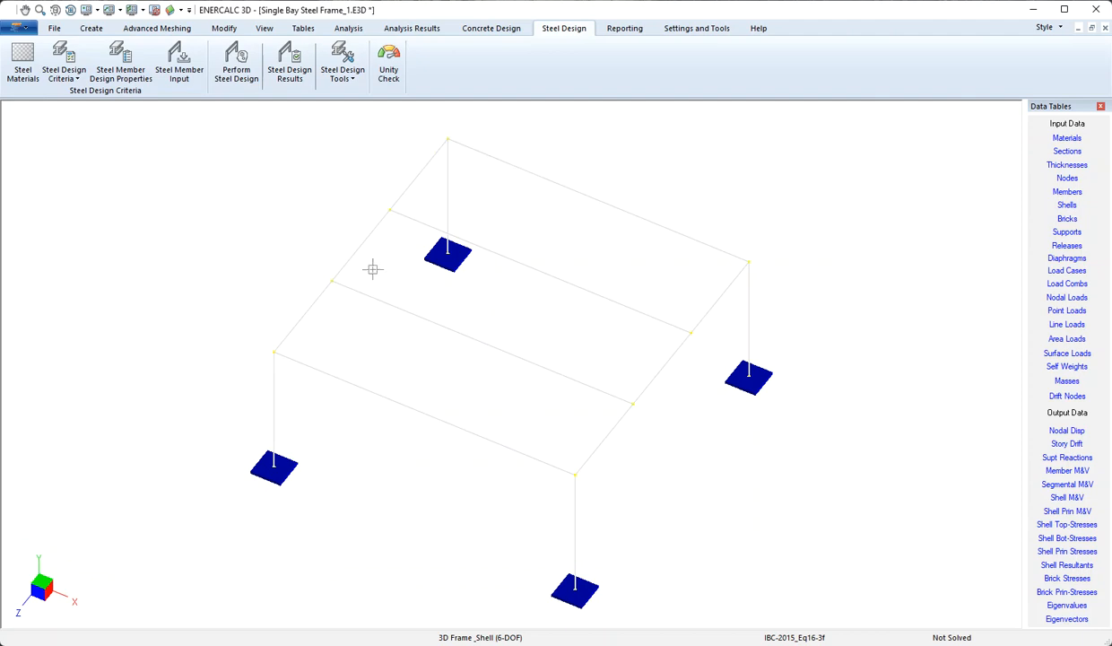
pyautogui.click(350, 30)
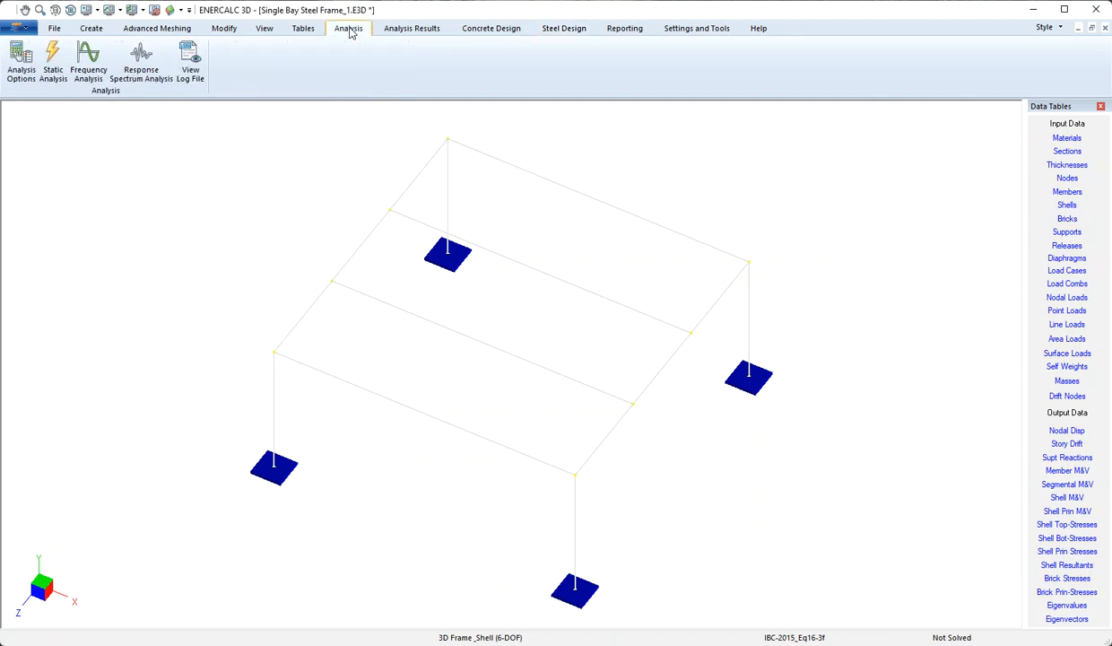
pyautogui.click(57, 55)
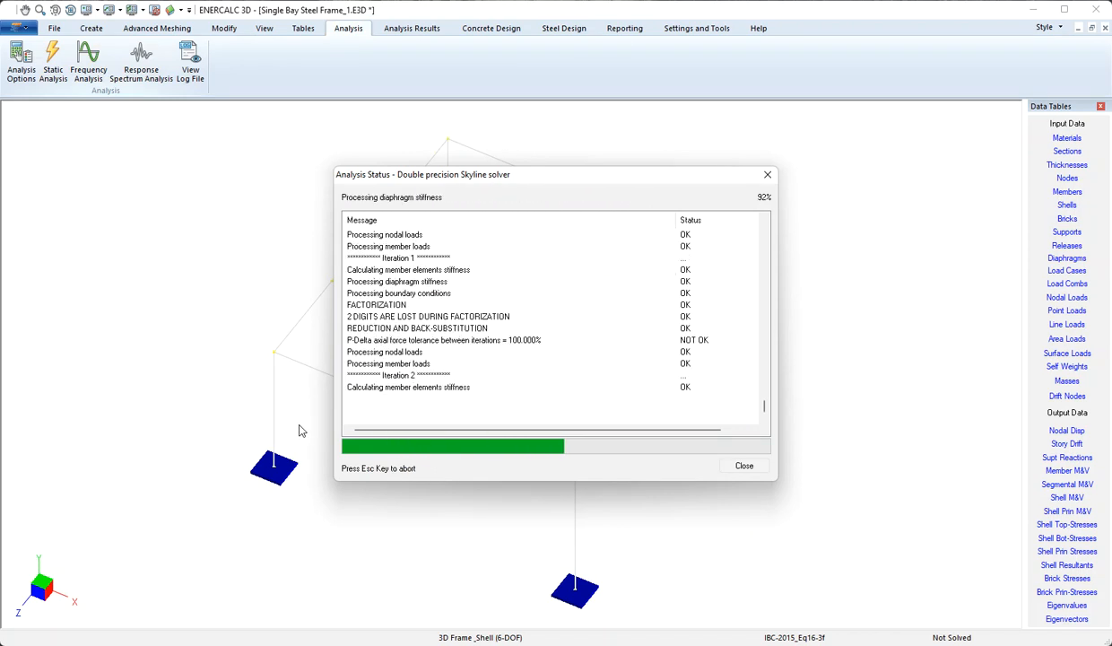
pyautogui.click(729, 463)
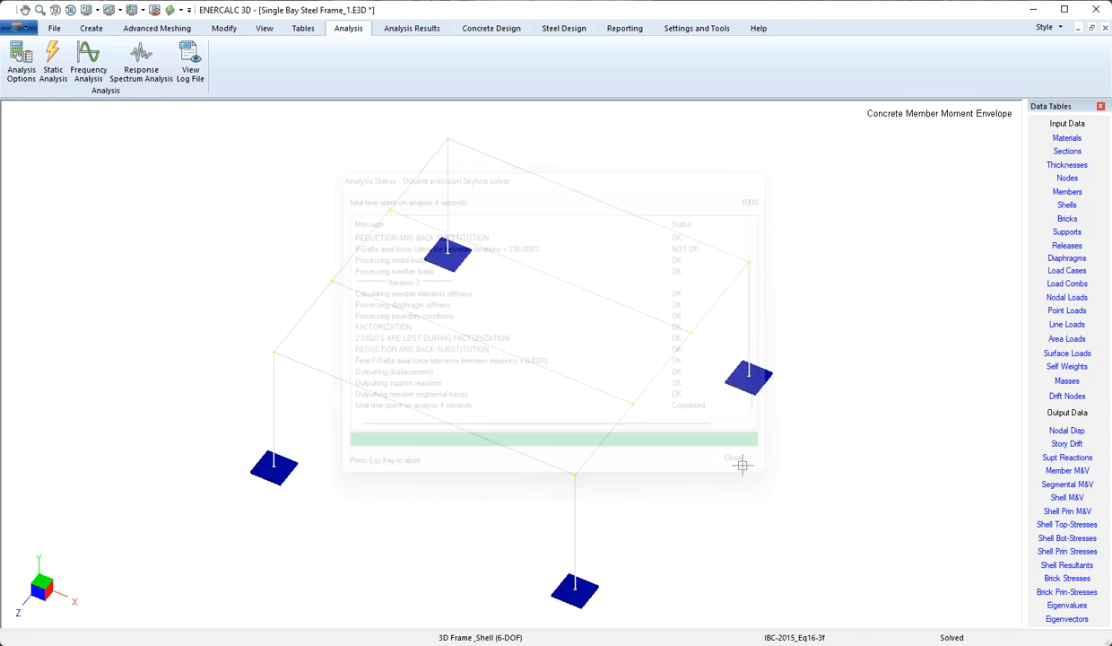
pyautogui.click(568, 30)
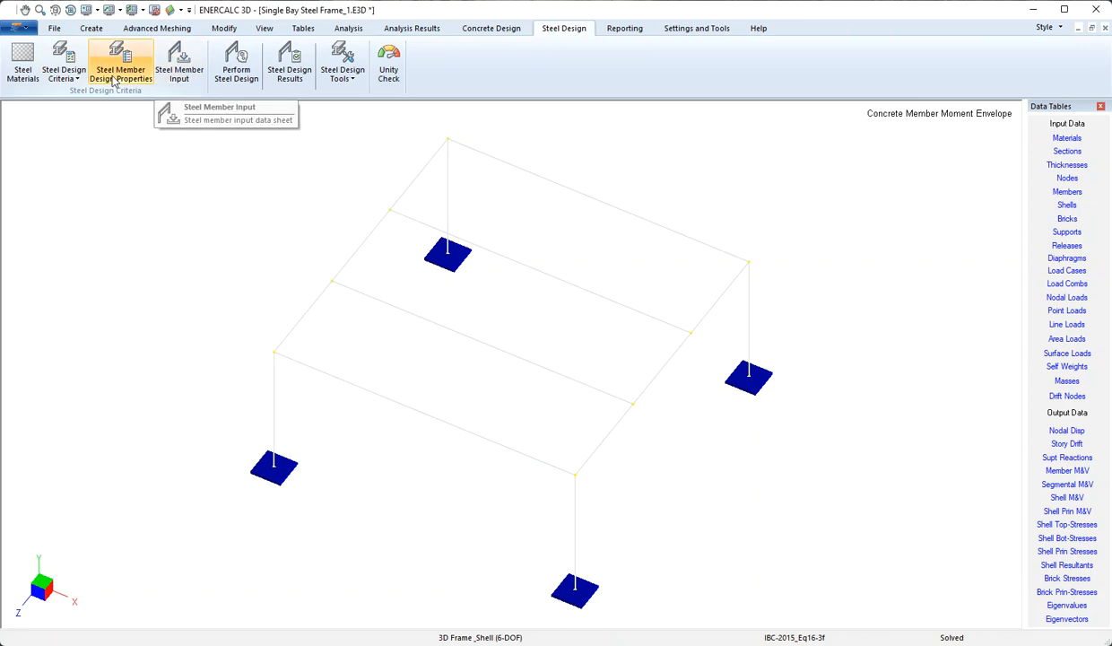
# Rerun the steel design and show results with member 12 (W12X87) OK at 0.986824.
pyautogui.click(246, 71)
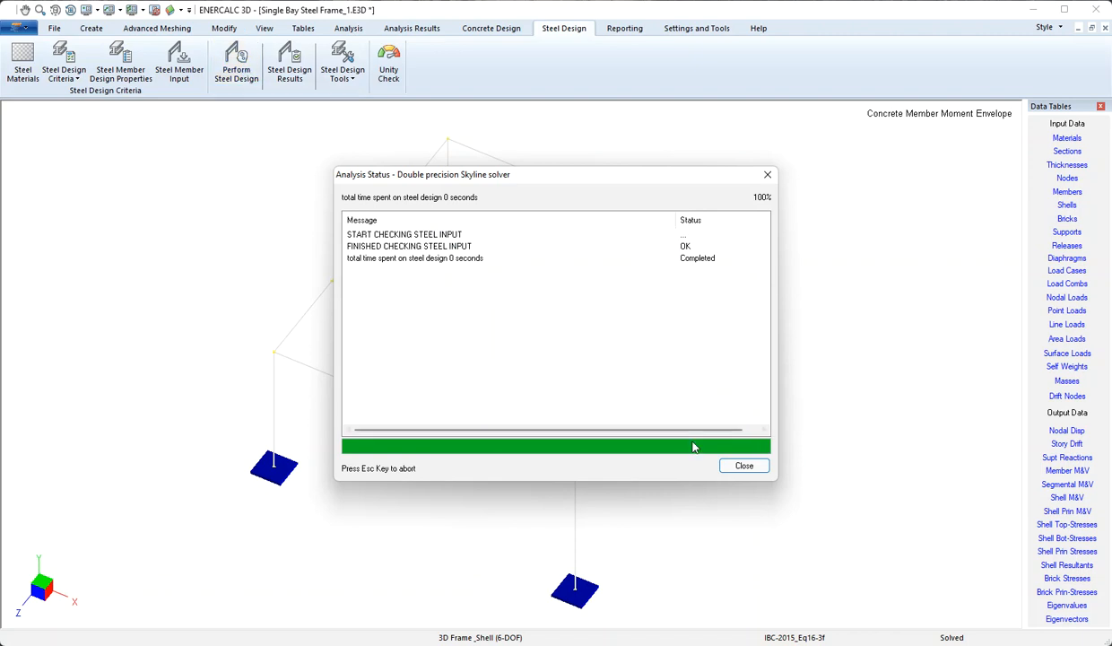
pyautogui.click(734, 471)
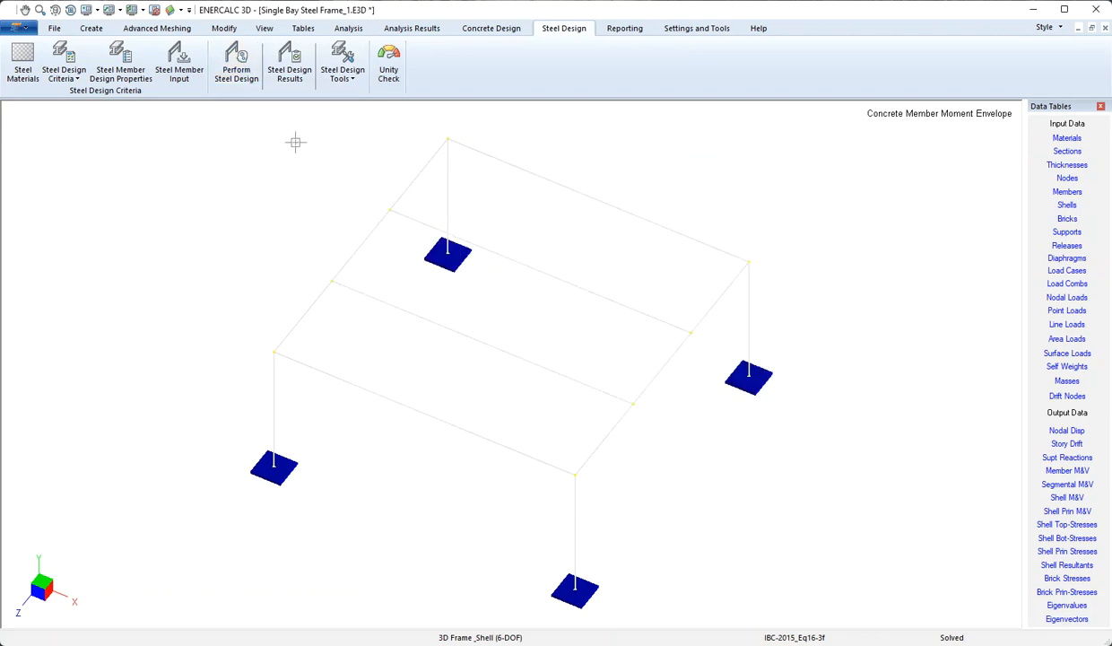
pyautogui.click(291, 72)
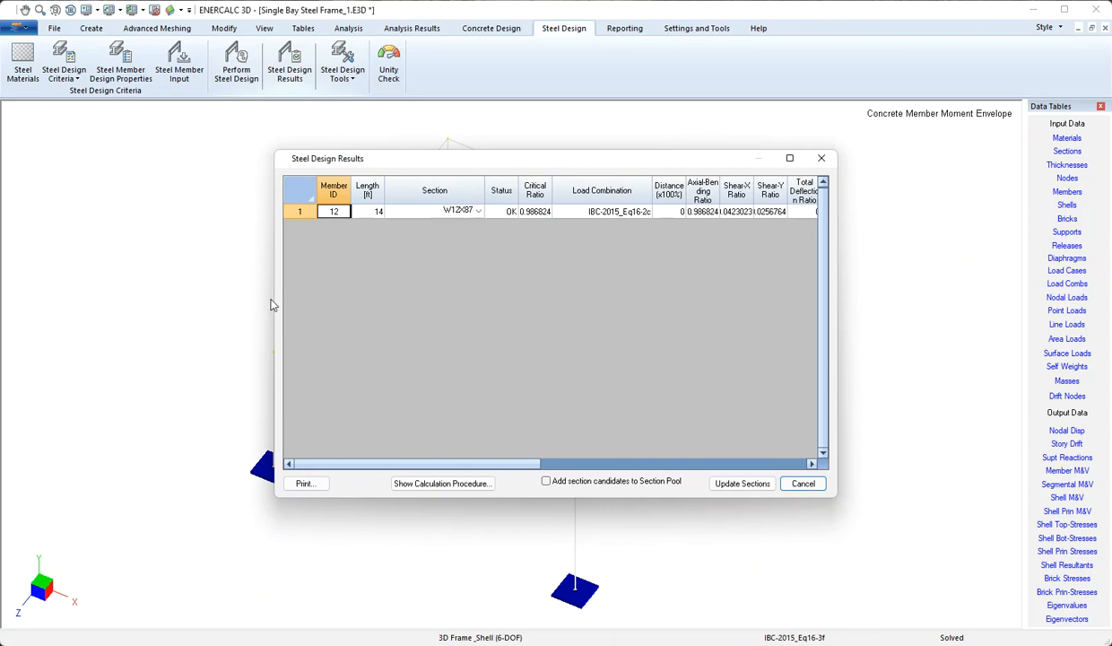
pyautogui.moveTo(274, 298); pyautogui.dragTo(35, 280)
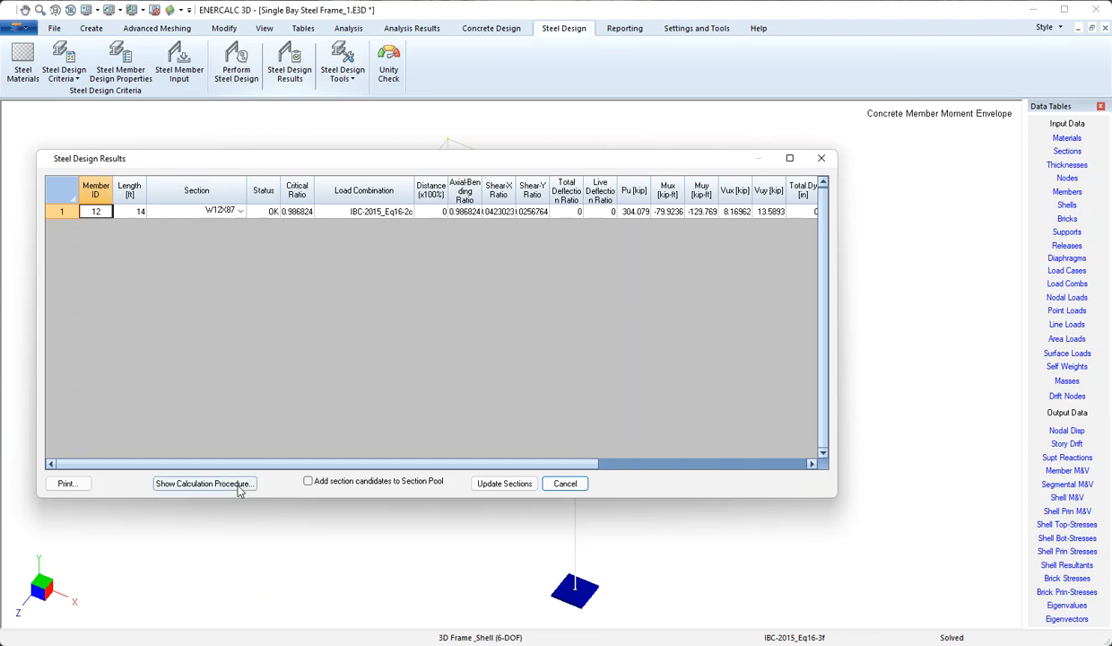
pyautogui.click(204, 485)
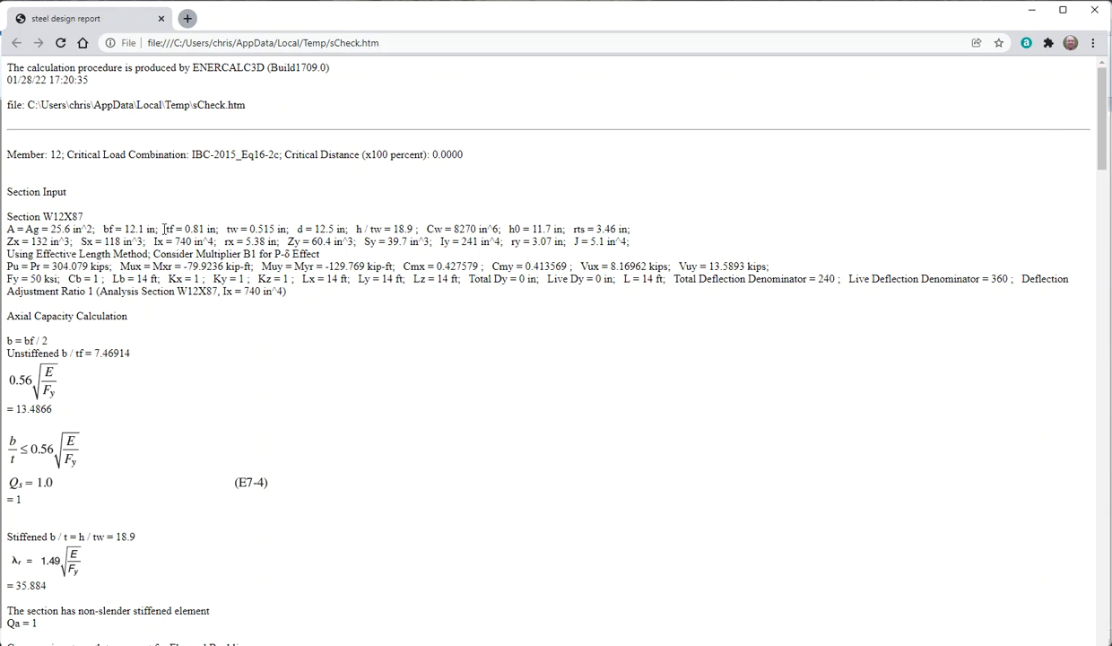
pyautogui.moveTo(42, 216); pyautogui.dragTo(86, 216)
pyautogui.scroll(-1, 152, 289)
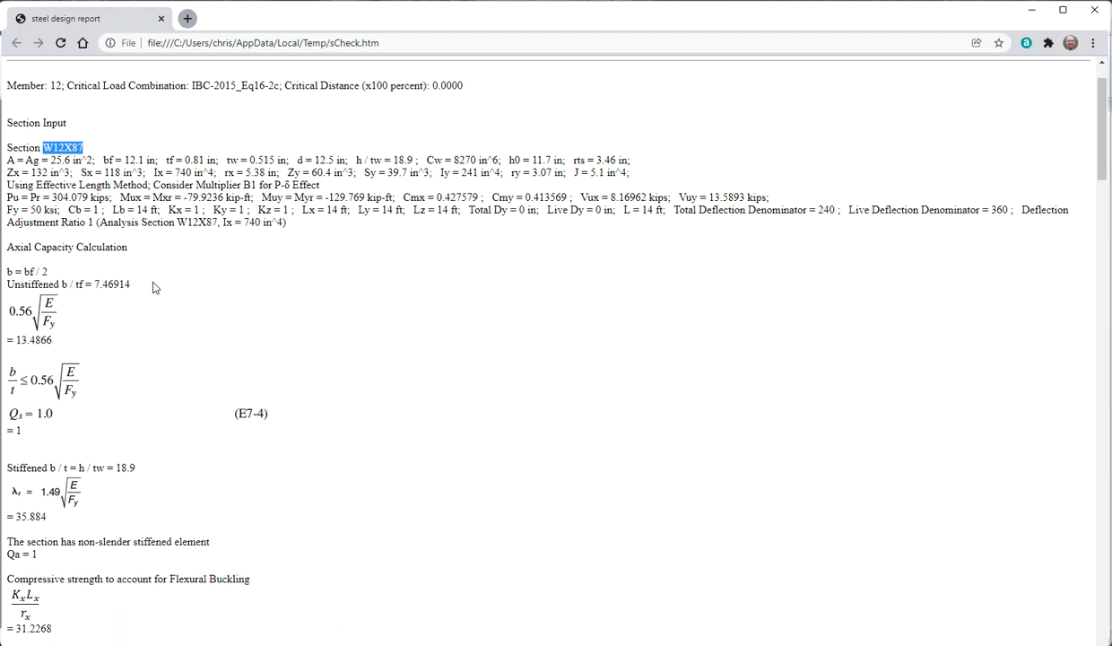
pyautogui.scroll(-3, 153, 286)
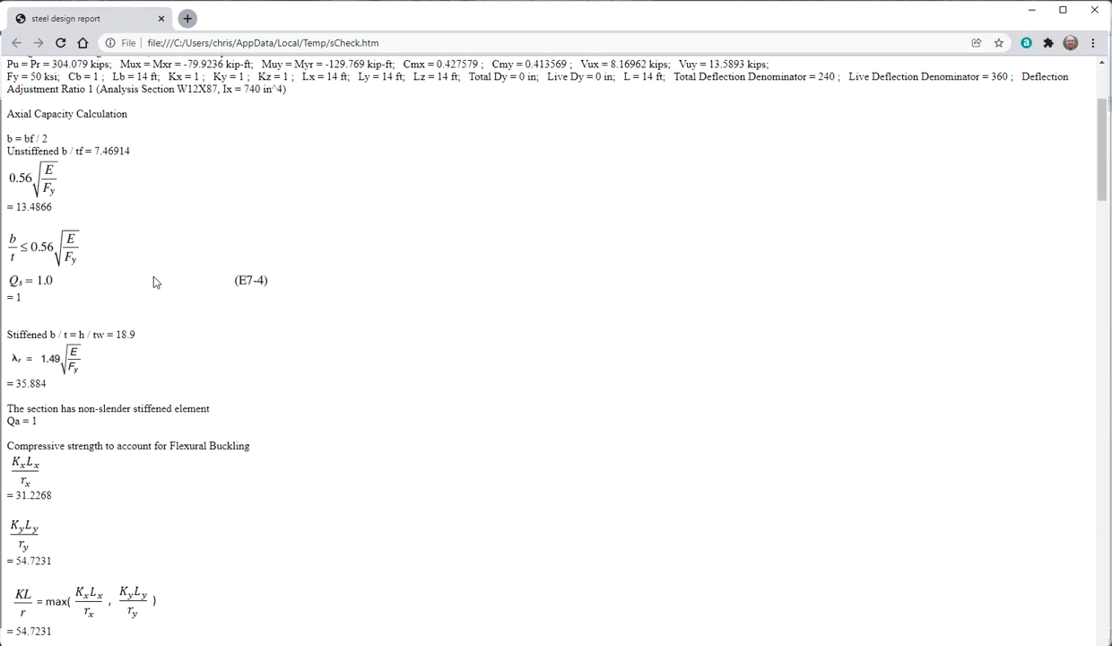
pyautogui.scroll(-2, 153, 281)
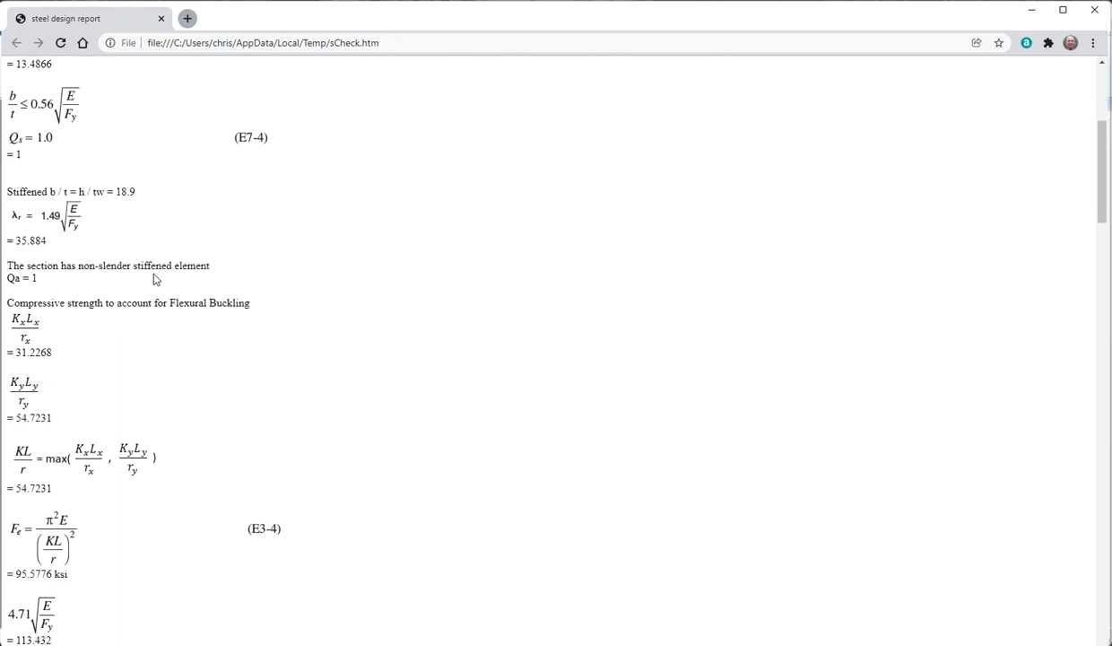
pyautogui.scroll(-4, 153, 280)
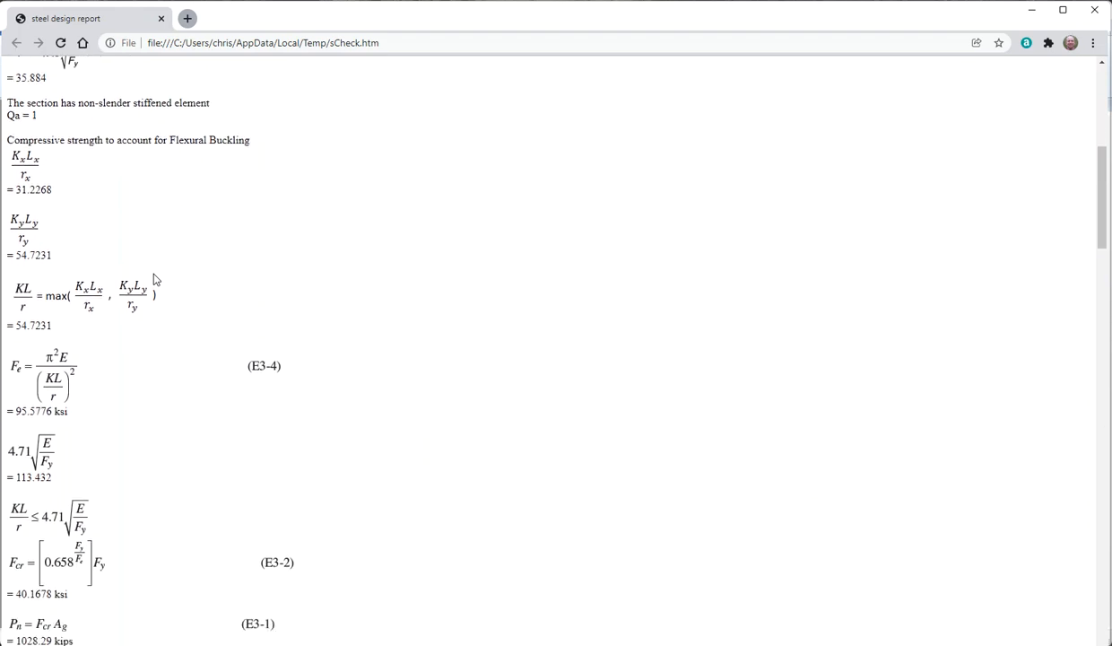
pyautogui.scroll(-6, 154, 281)
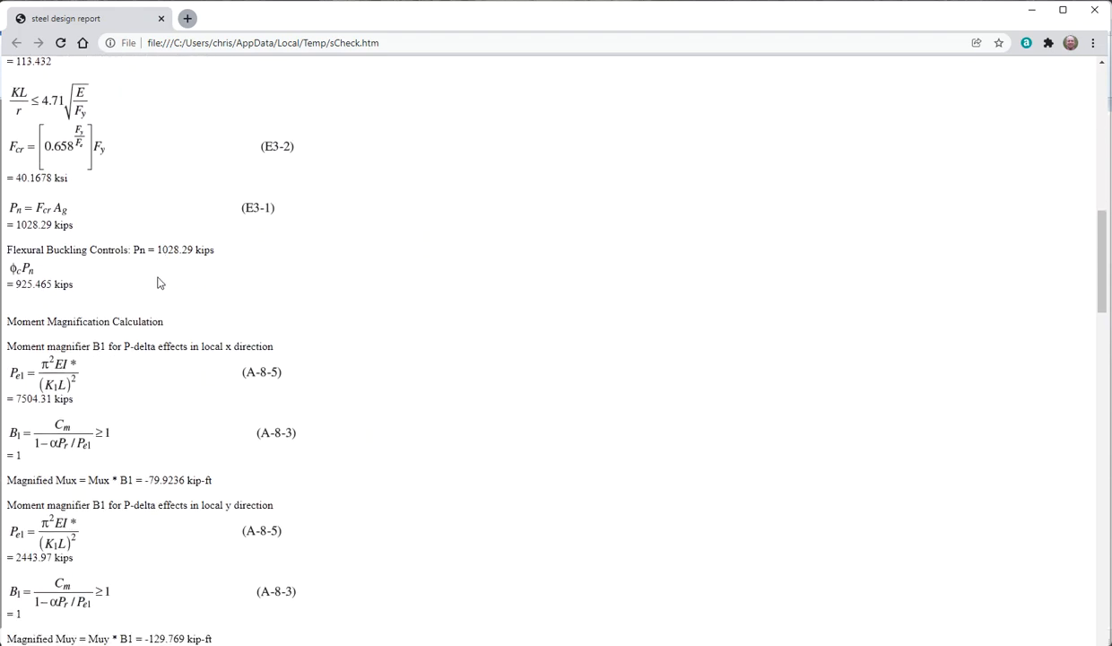
pyautogui.scroll(-8, 158, 282)
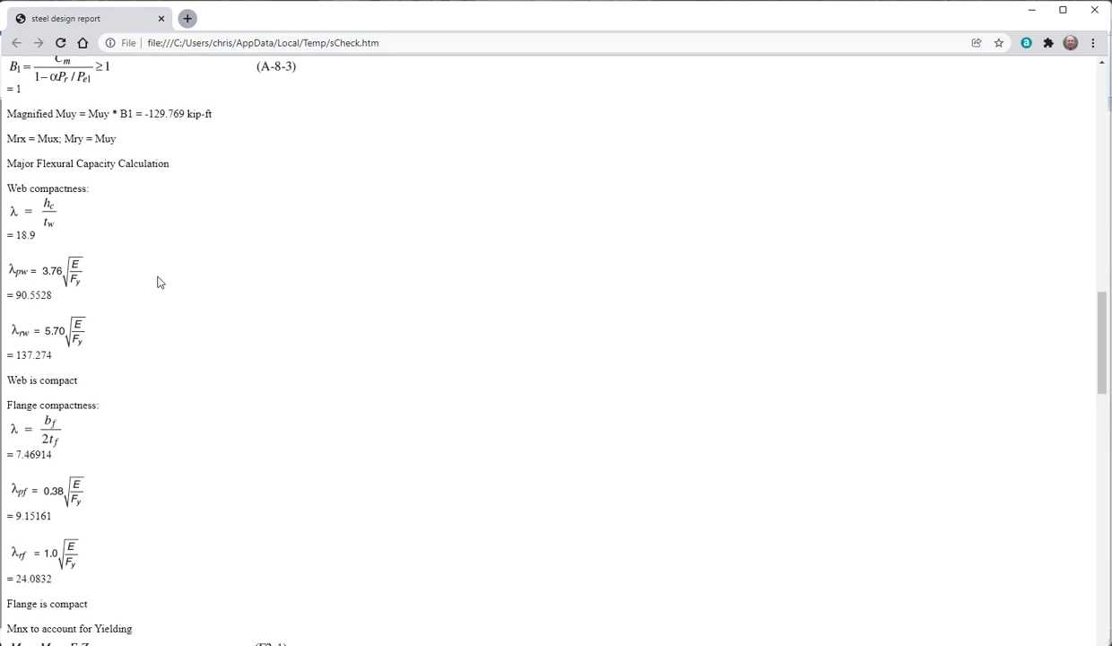
pyautogui.scroll(-7, 158, 282)
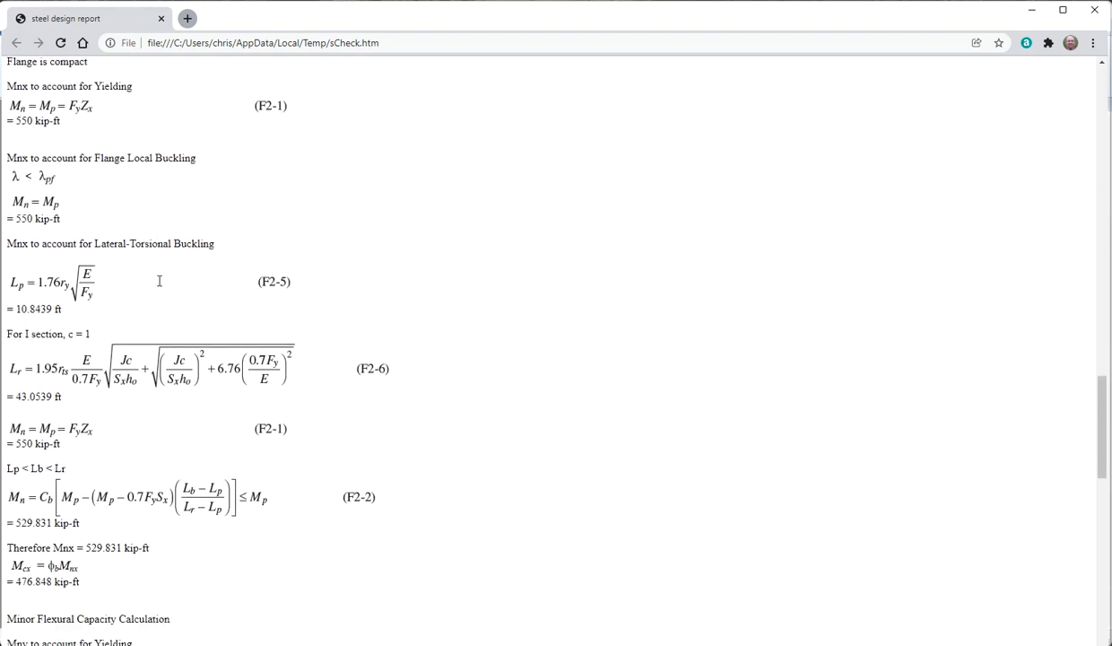
pyautogui.scroll(-5, 160, 286)
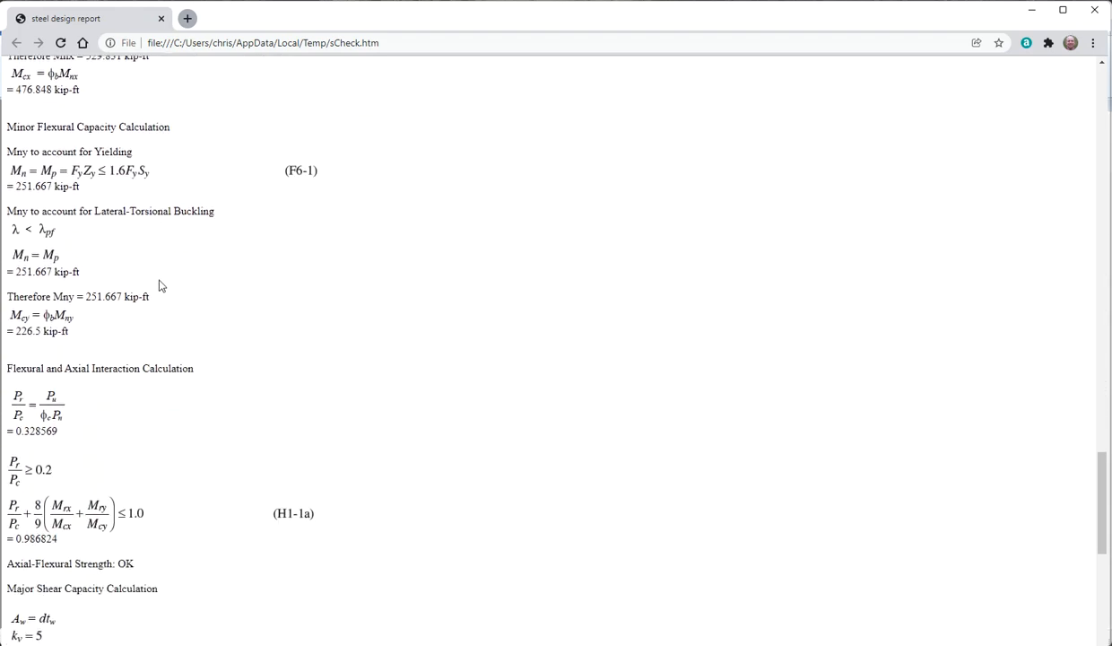
pyautogui.scroll(-2, 159, 286)
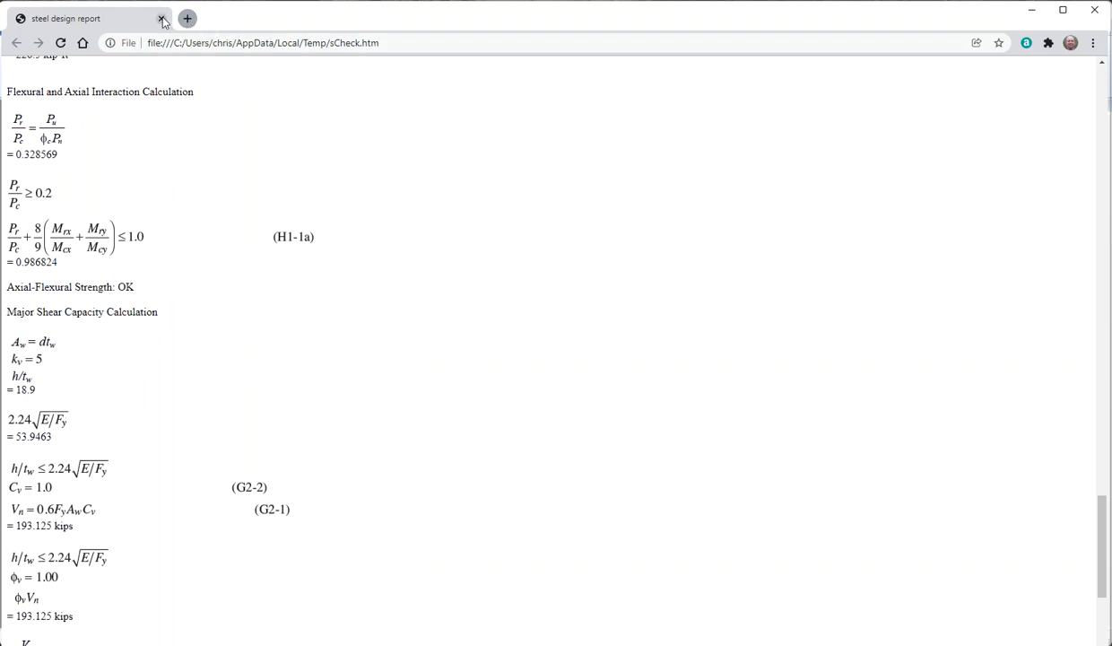
pyautogui.click(161, 18)
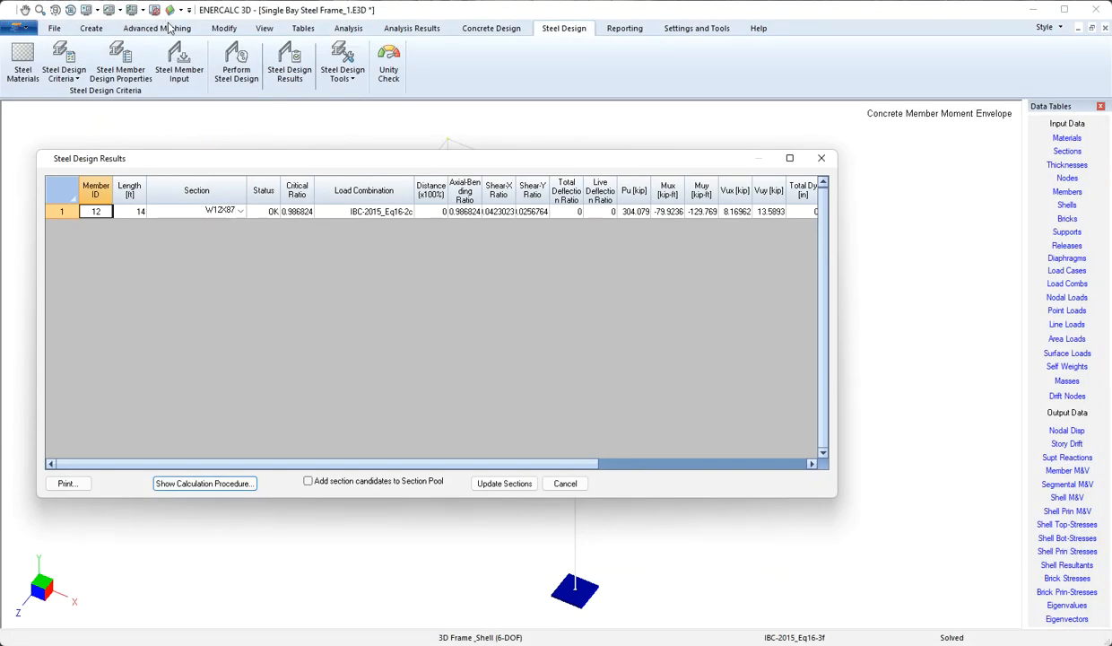
# Close the design results and plot the member design unity check for column 12.
pyautogui.click(566, 483)
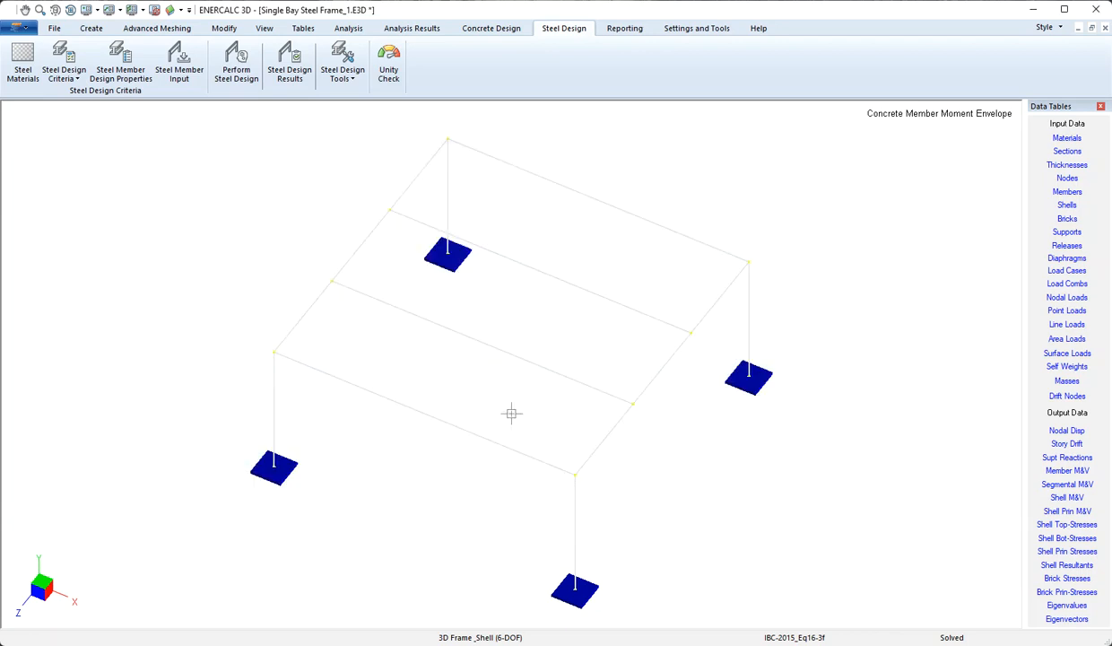
pyautogui.click(347, 78)
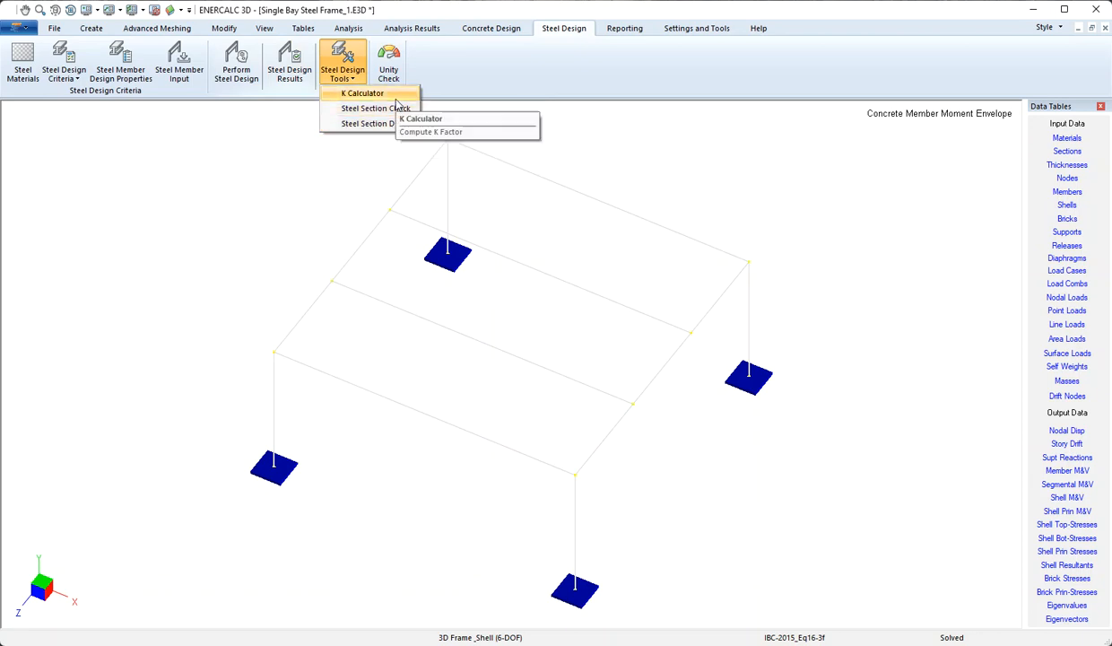
pyautogui.click(337, 157)
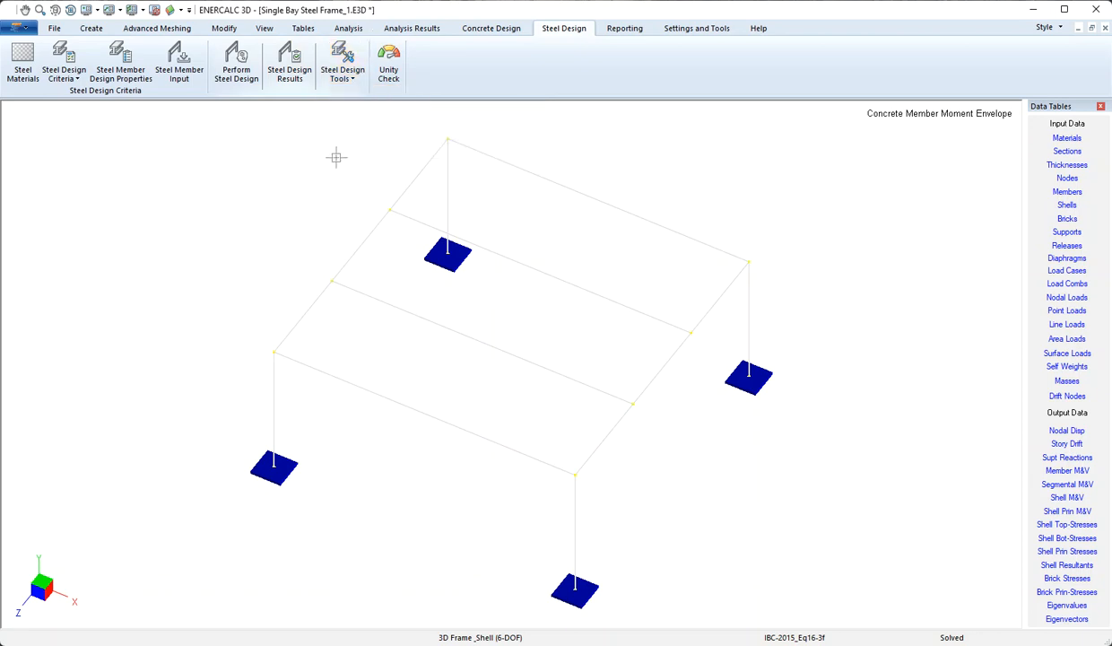
pyautogui.click(389, 63)
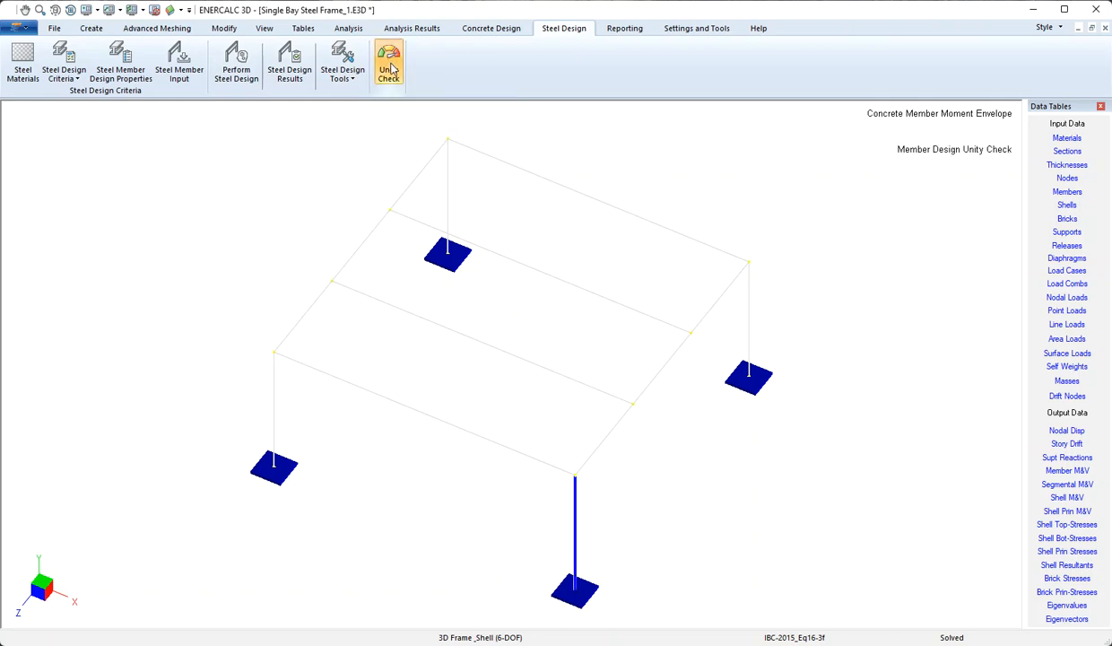